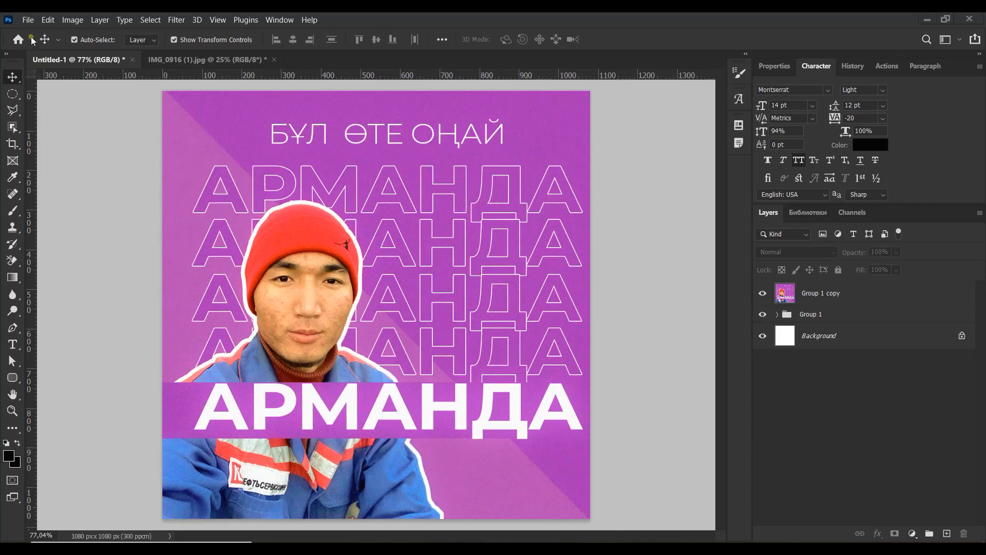
Step: Create a new 1080 x 1080 px document at 300 ppcm from the recent presets
click(28, 21)
click(39, 32)
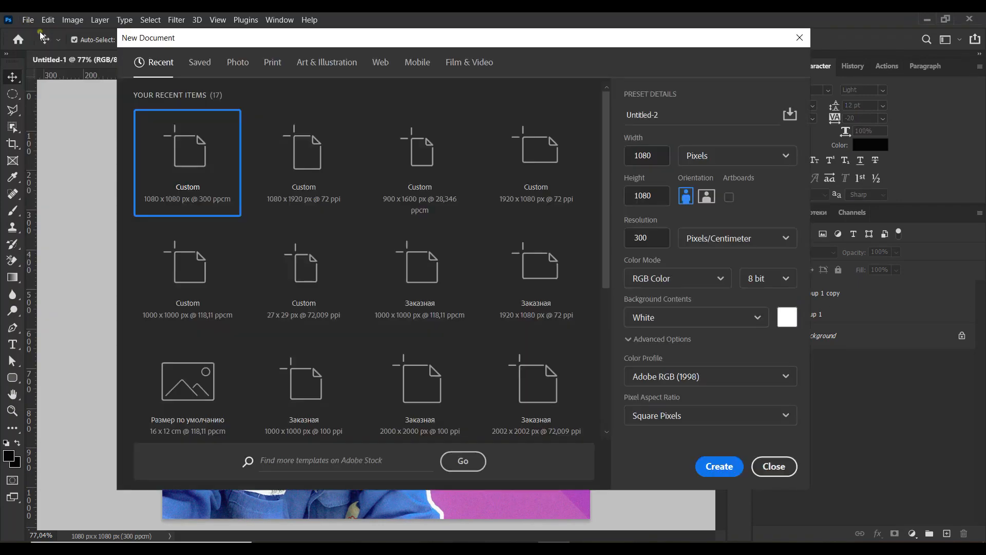
click(290, 148)
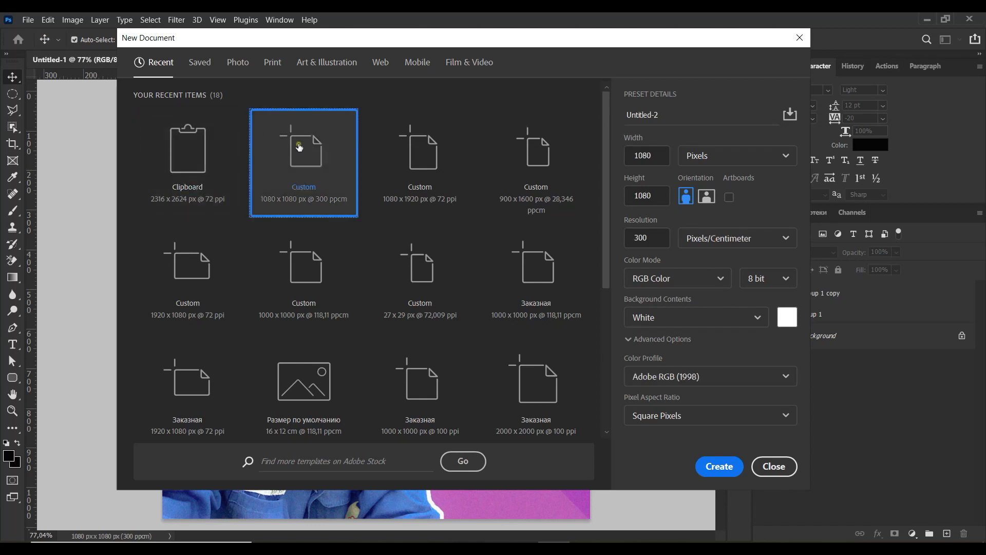
click(720, 467)
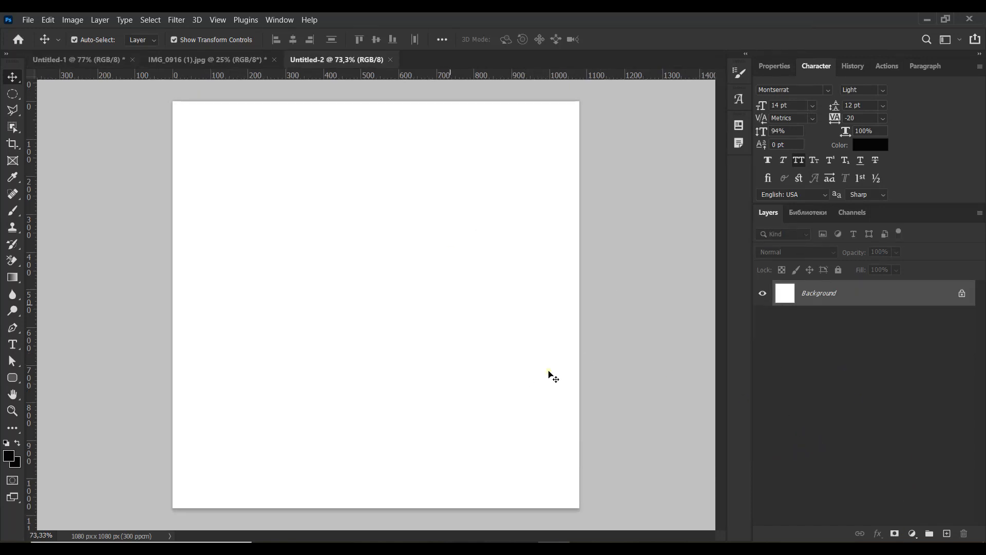
Step: Add a Solid Color fill layer in purple 5212bc above the background
click(913, 535)
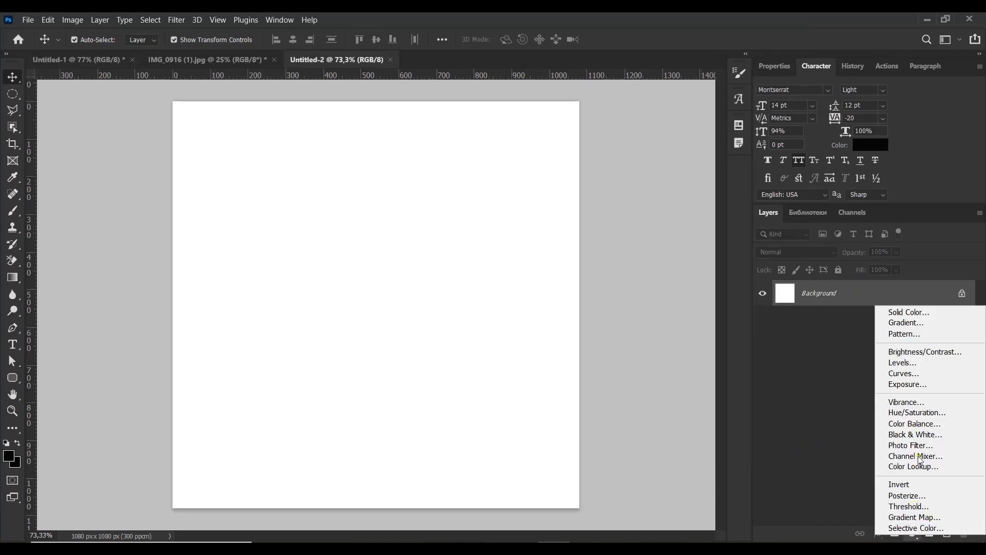
click(918, 312)
drag(691, 362, 690, 326)
click(653, 324)
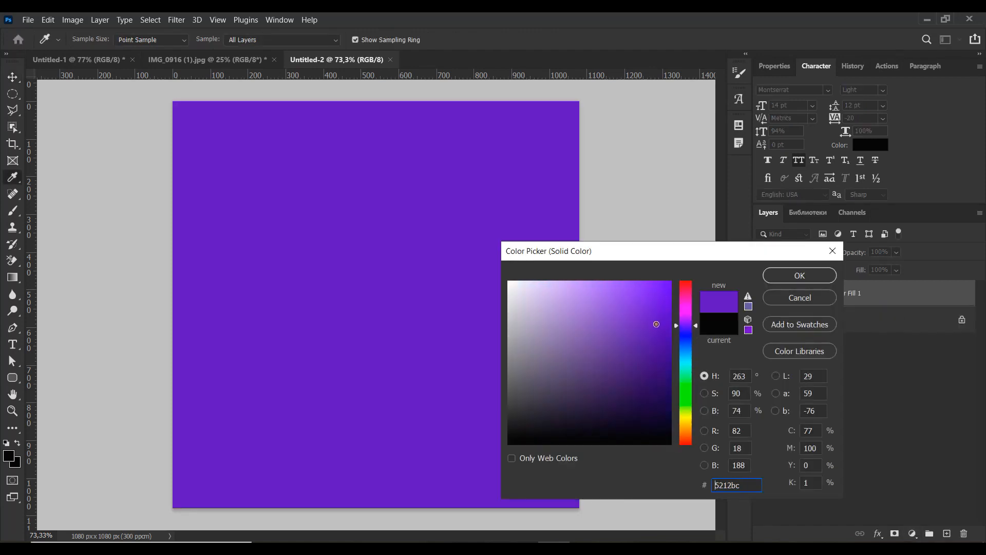
click(813, 277)
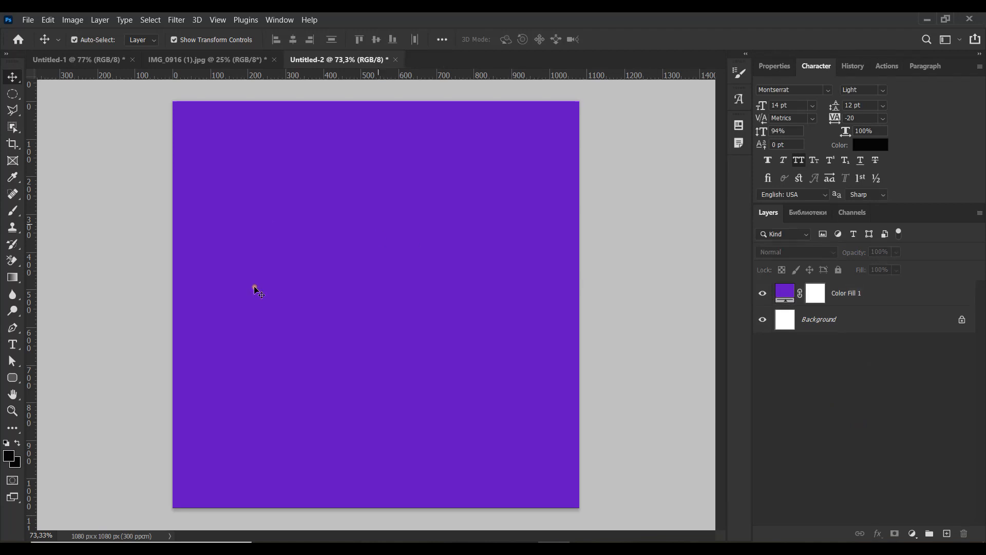
Step: Copy the masked portrait layer from IMG_0916 (1).jpg and paste it into the Untitled-2 document
click(222, 59)
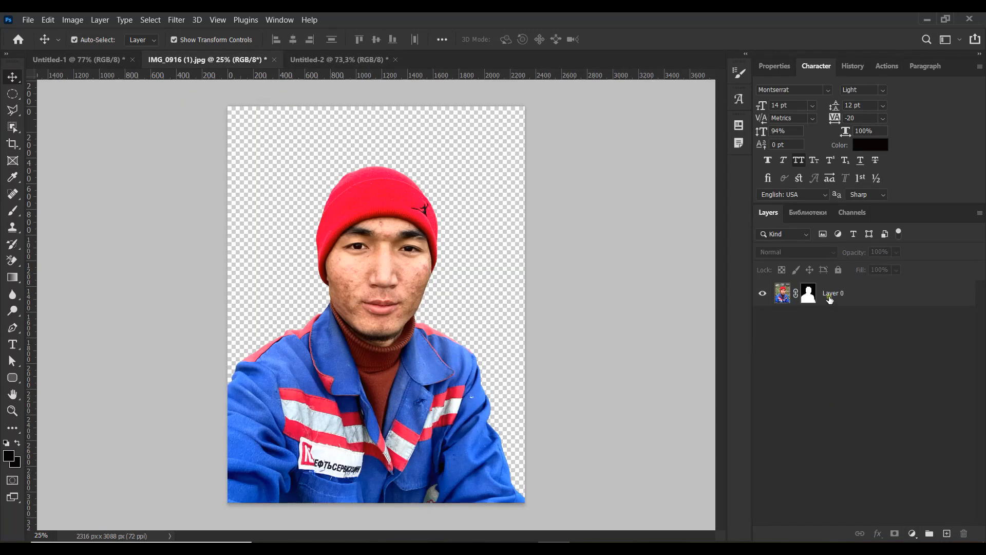
click(827, 297)
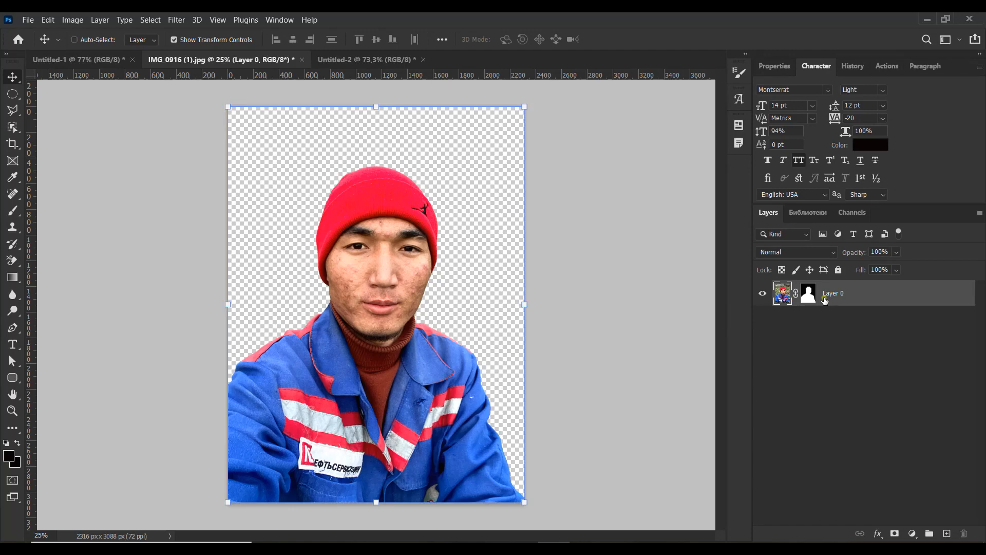
key(ctrl+s)
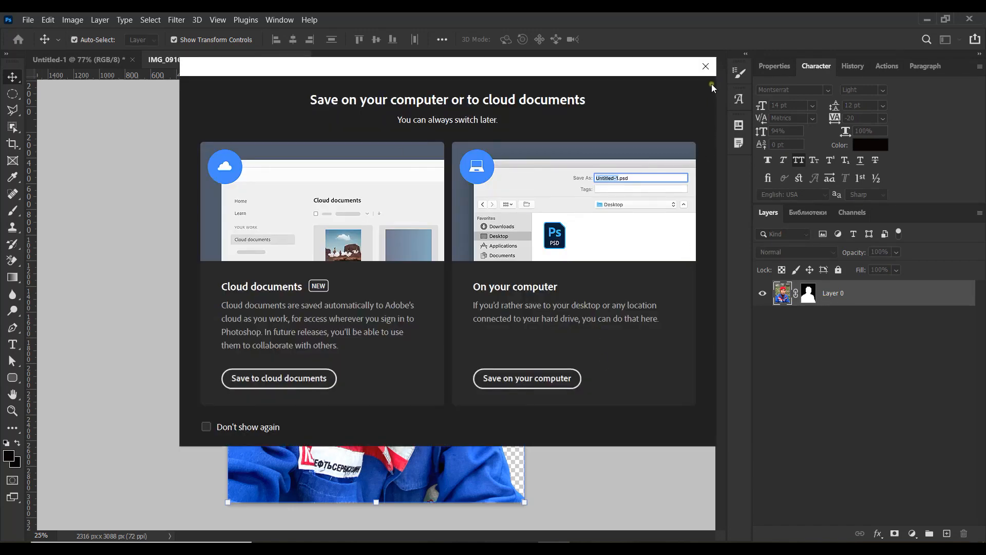
click(708, 67)
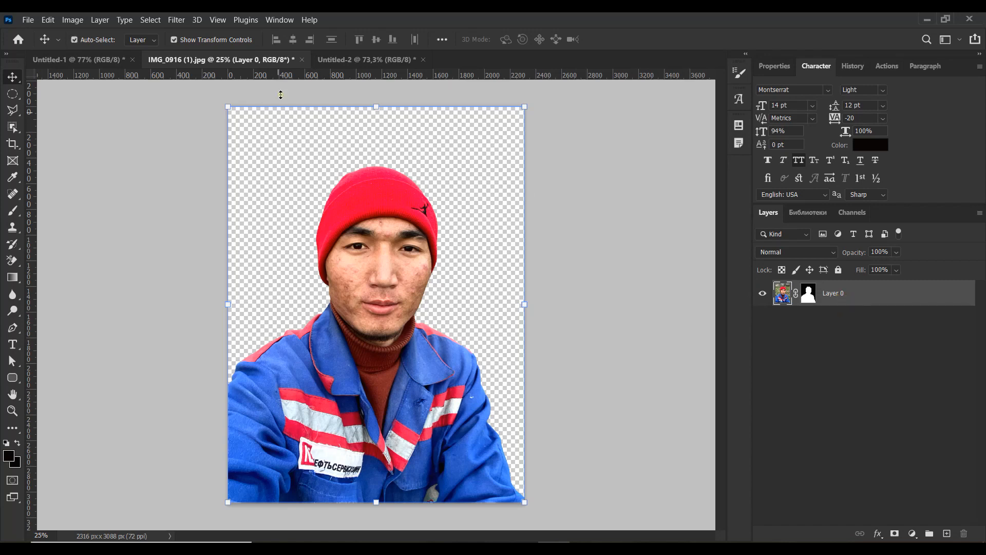
click(358, 65)
key(ctrl+v)
click(562, 263)
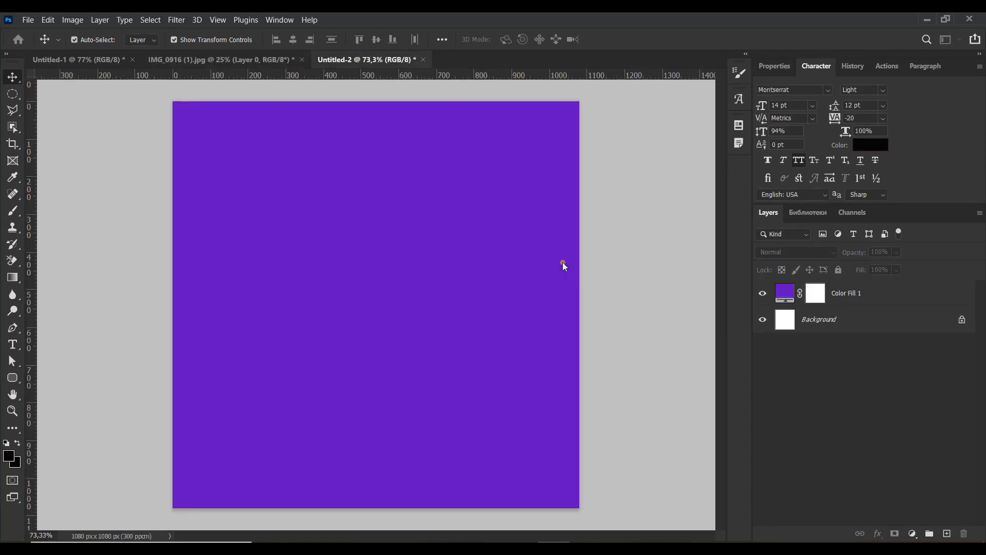
scroll(589, 274, down, 3)
Step: Scale the pasted portrait down to about two thirds of the canvas width and place it in the canvas's lower-left corner
key(ctrl+t)
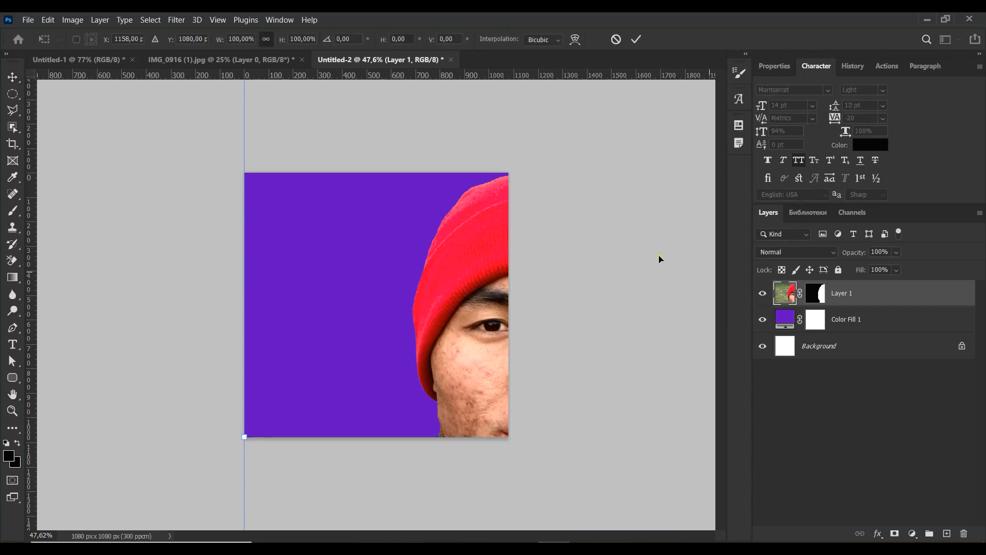
scroll(612, 244, down, 1)
drag(606, 174, 418, 422)
drag(365, 454, 378, 280)
scroll(393, 328, up, 3)
scroll(393, 327, up, 2)
drag(409, 355, 373, 306)
scroll(440, 248, down, 2)
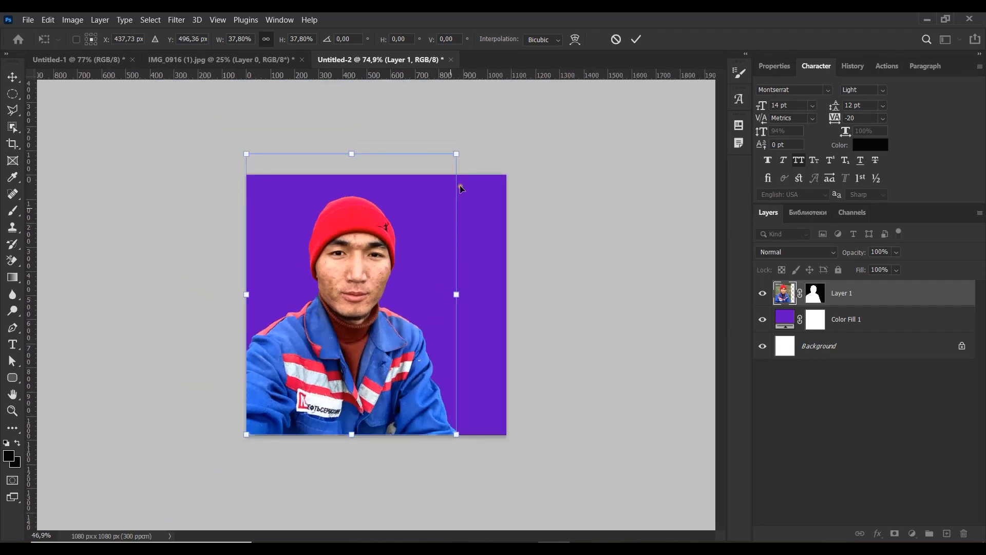
drag(457, 151, 416, 207)
mouse_move(350, 313)
mouse_down()
mouse_move(363, 295)
mouse_move(351, 315)
mouse_up()
click(837, 434)
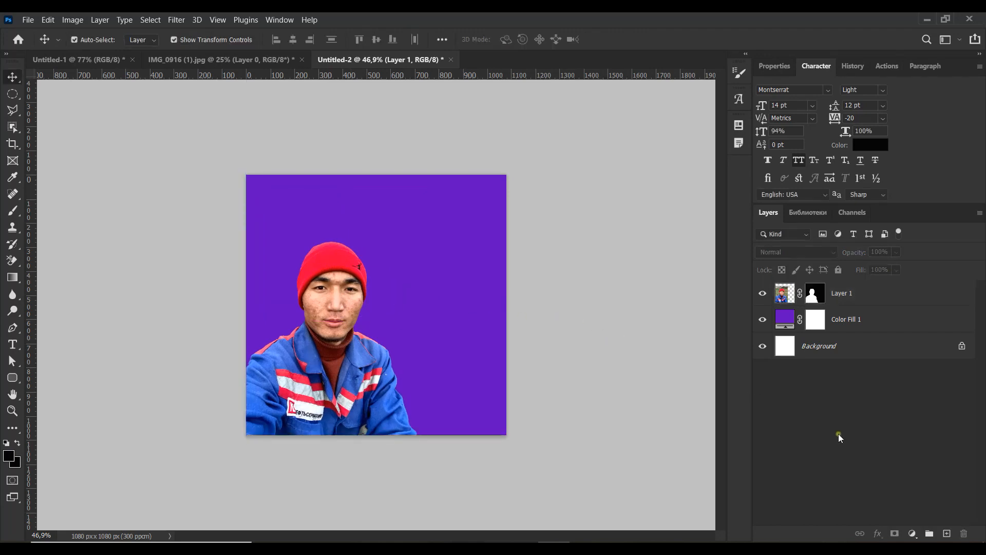
scroll(458, 339, up, 2)
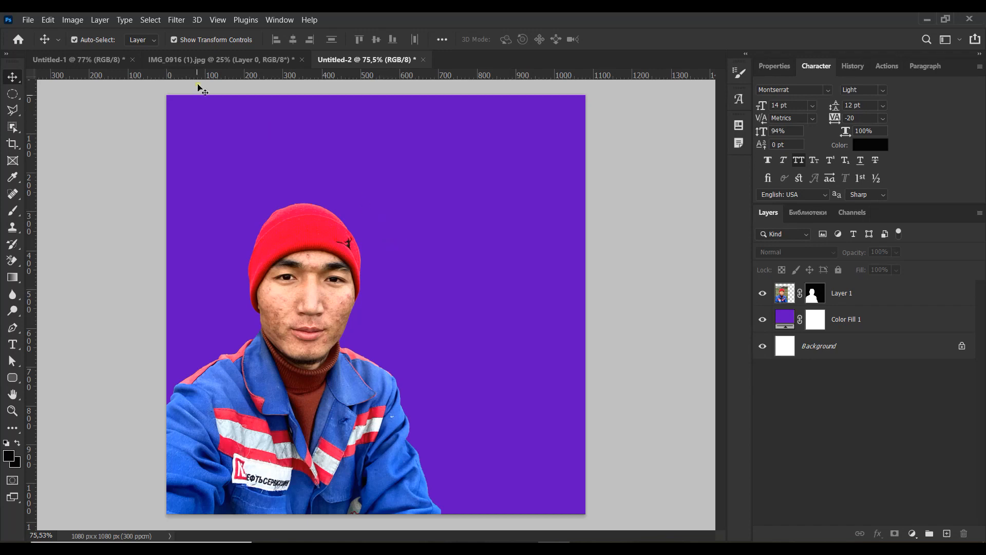
Step: After checking the finished poster in Untitled-1, add a white (ffffff) 13 px outside Stroke to the portrait layer
click(97, 60)
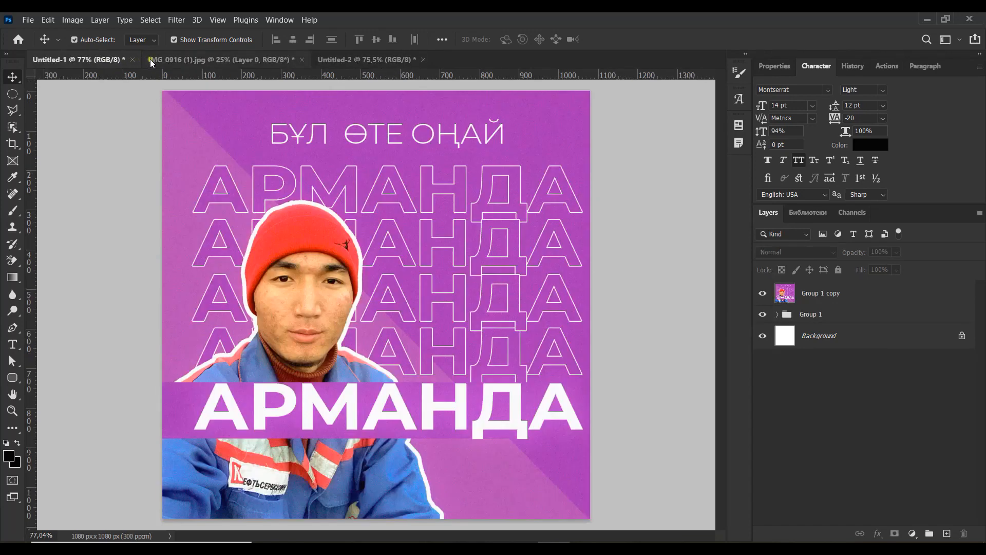
click(383, 61)
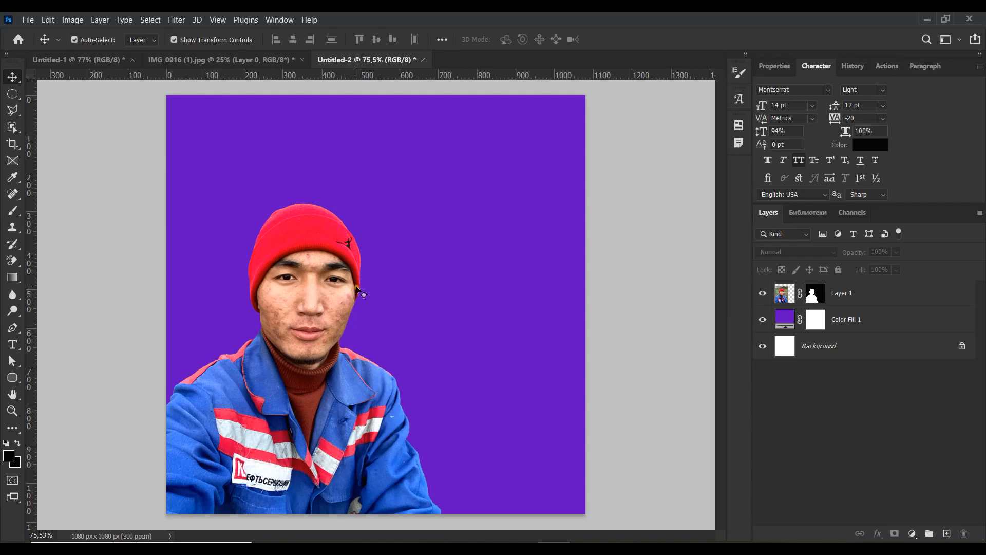
scroll(374, 302, down, 1)
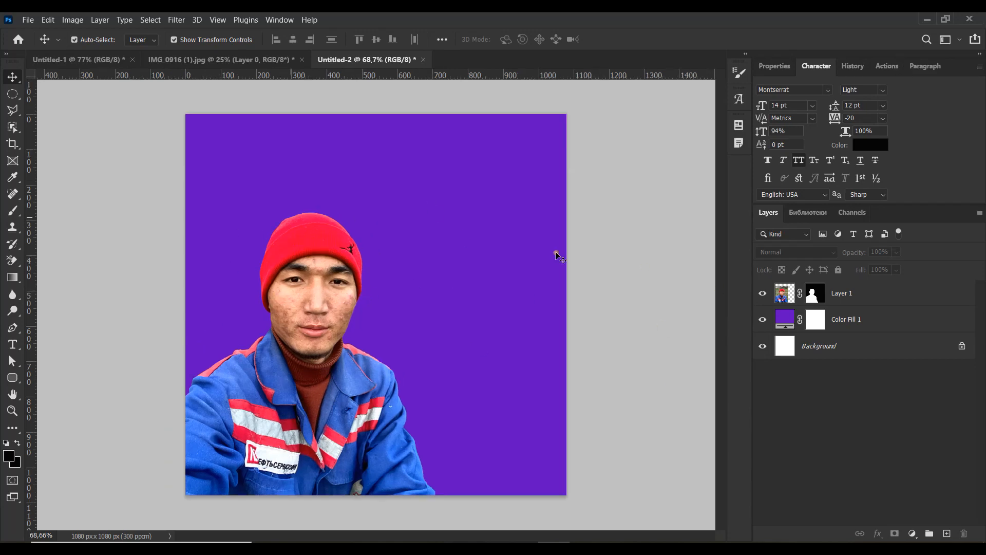
click(854, 296)
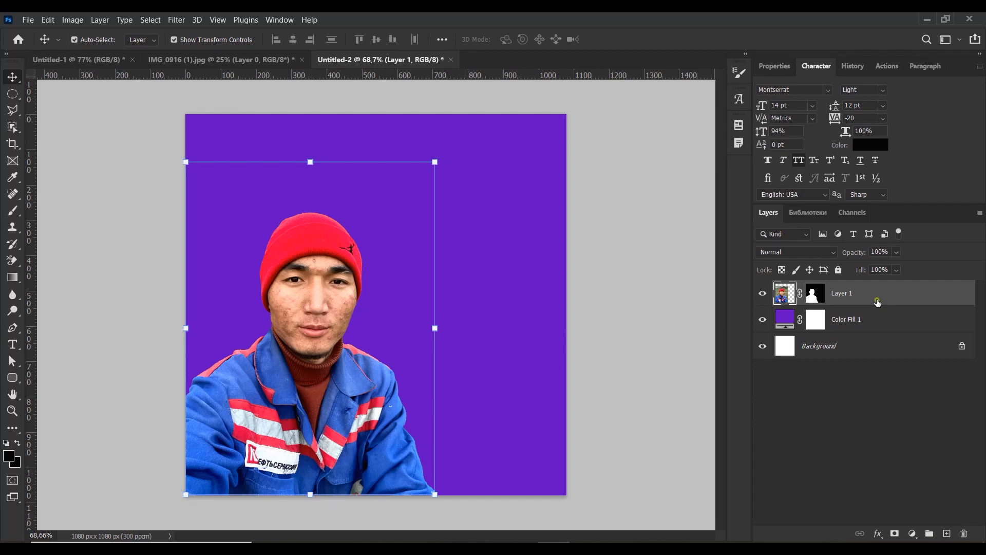
double_click(878, 302)
click(492, 311)
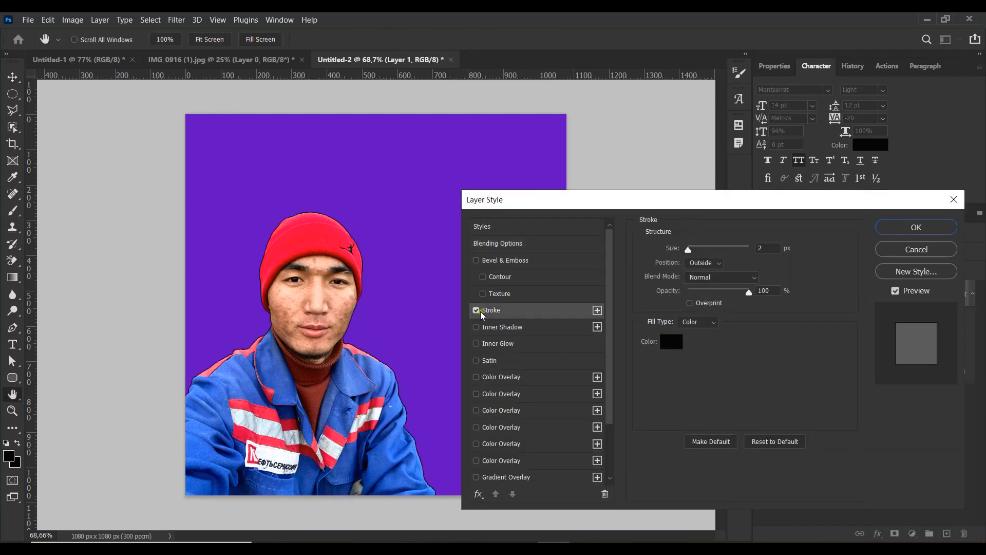
click(674, 343)
text(ffffff)
click(789, 286)
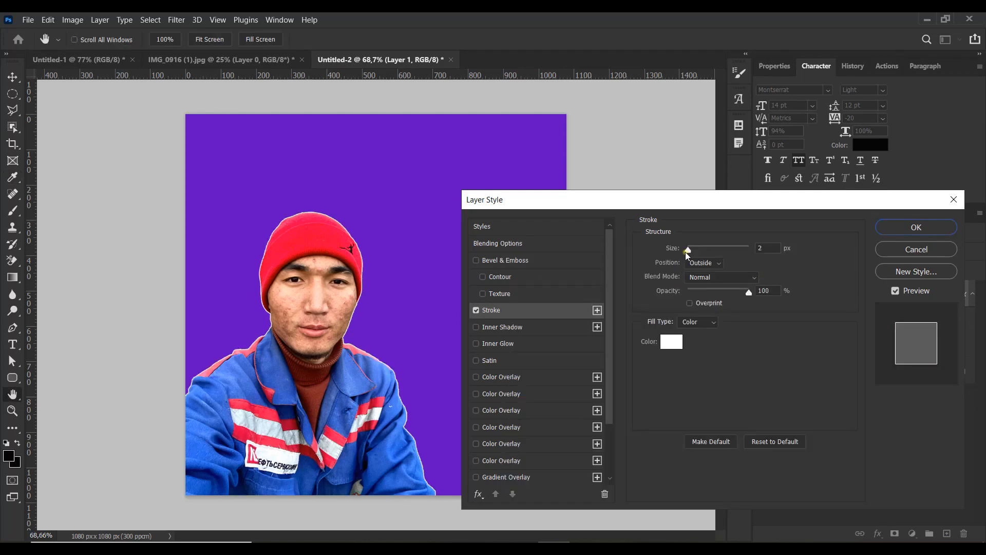
drag(688, 249, 696, 253)
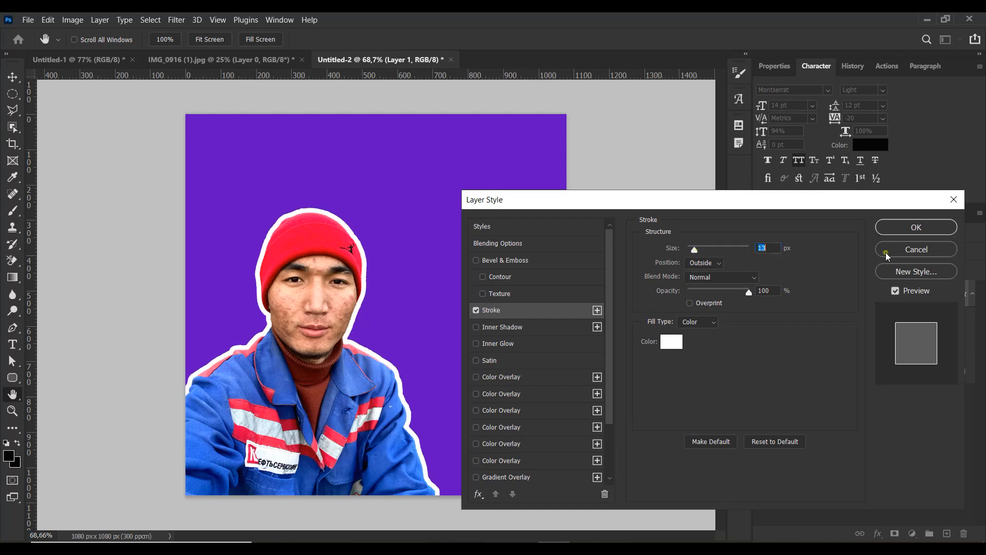
click(916, 227)
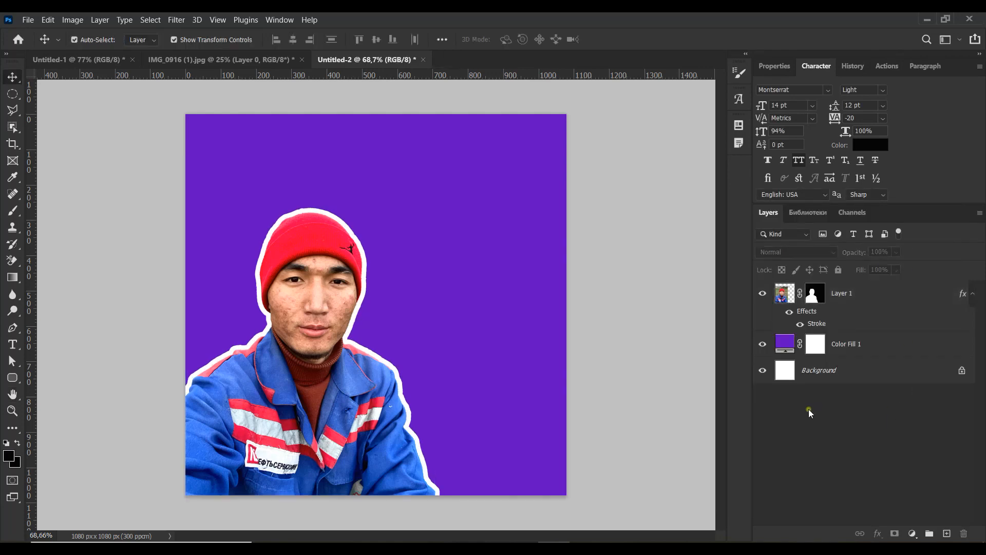
Step: Add the text ARMANDA above the portrait in 14 pt Montserrat Light
click(11, 345)
click(230, 169)
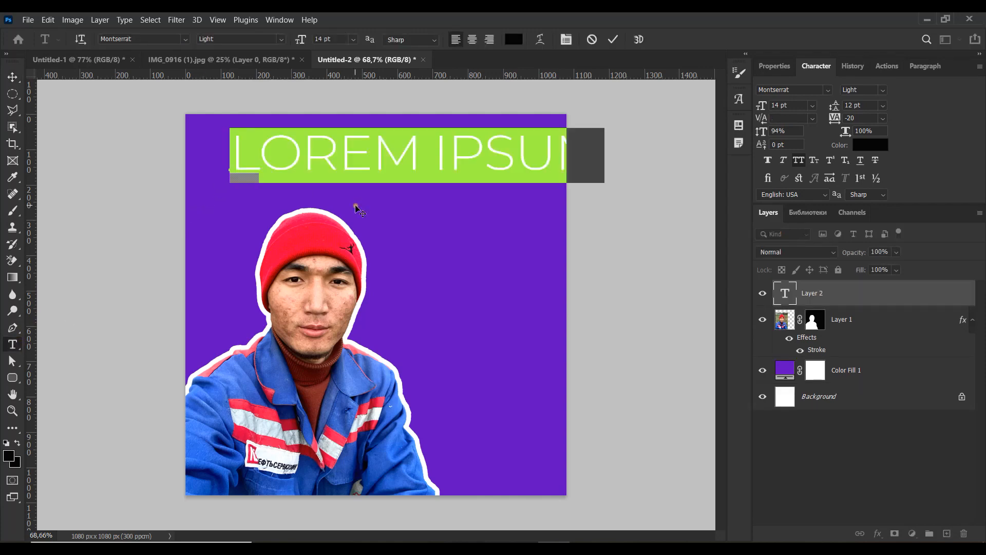
text(ФК)
key(BackSpace)
key(BackSpace)
text(ARMANDA)
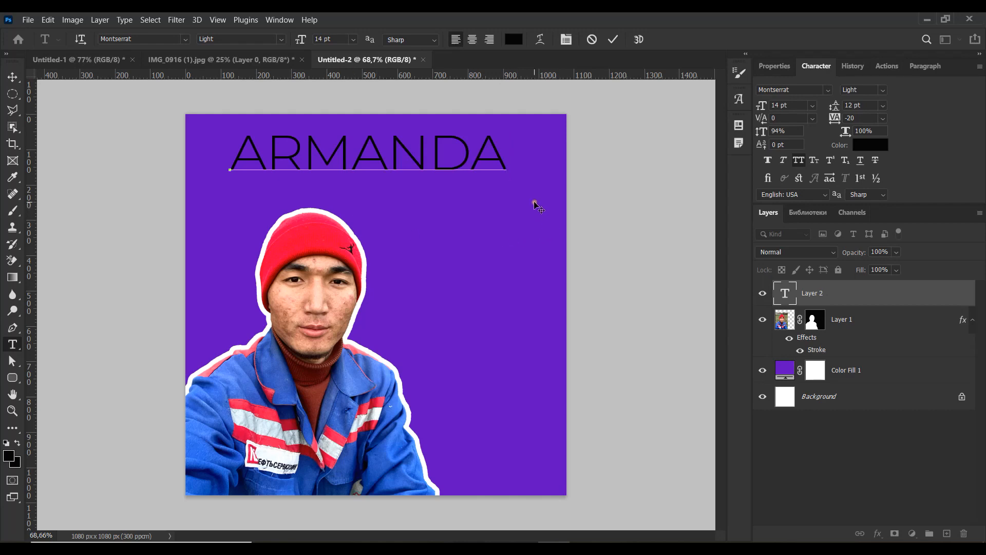
Step: Commit the ARMANDA text and set its font style to Bold
click(883, 92)
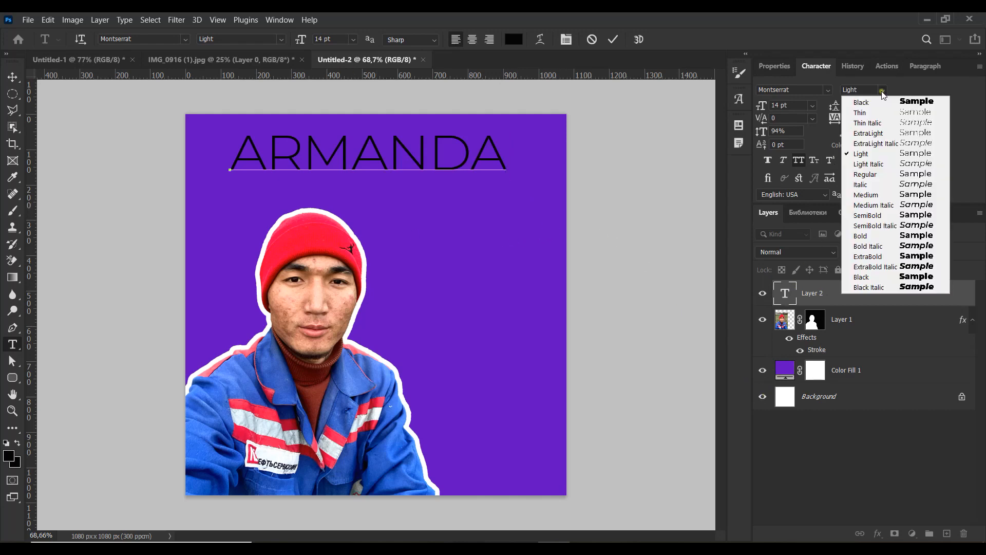
click(896, 236)
click(907, 422)
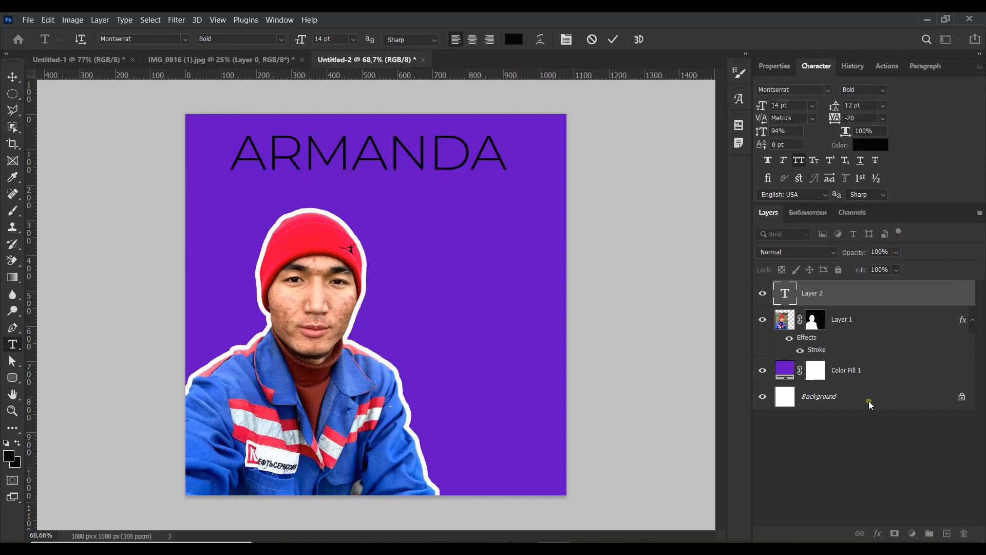
click(839, 299)
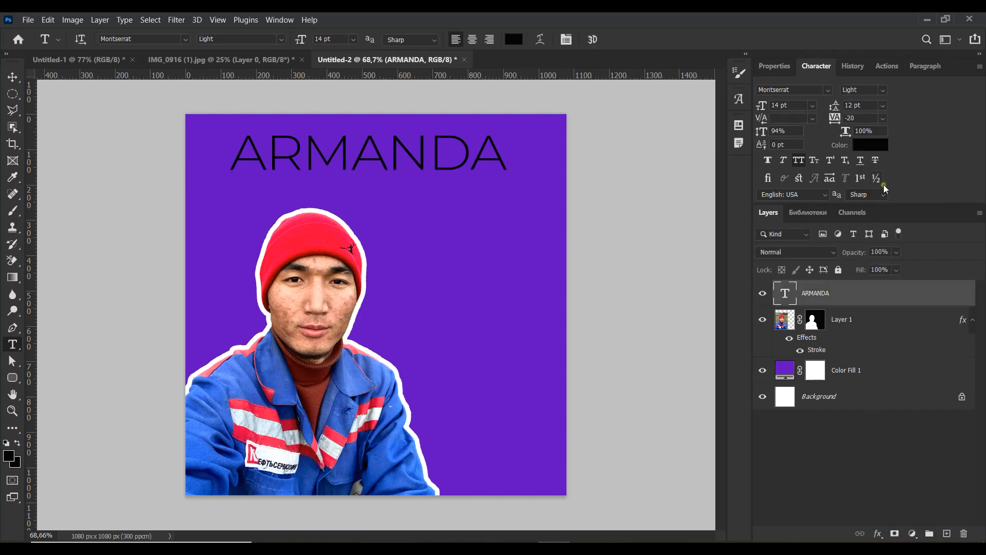
click(883, 92)
click(884, 237)
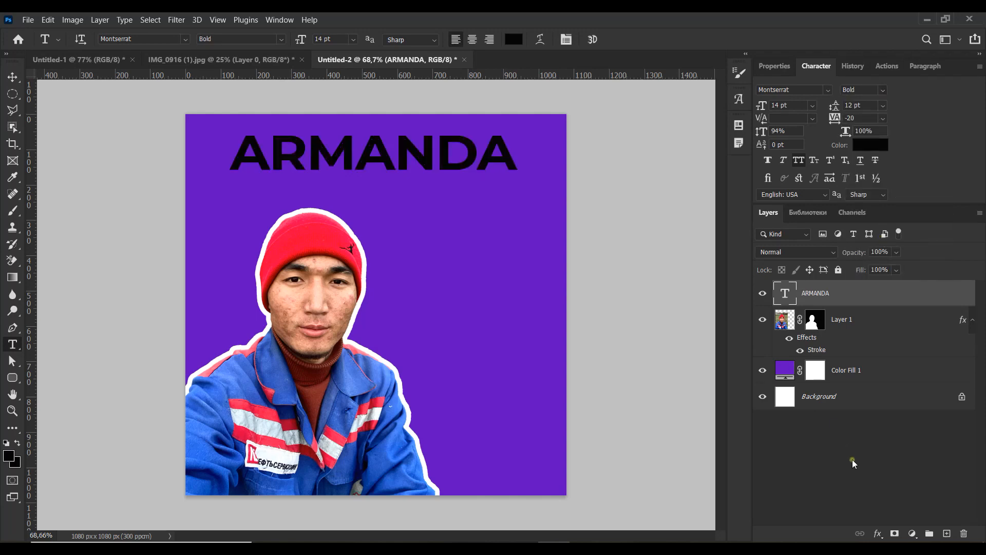
Step: Move the ARMANDA text down over the upper part of the red hat, centred horizontally on the canvas
click(828, 443)
key(v)
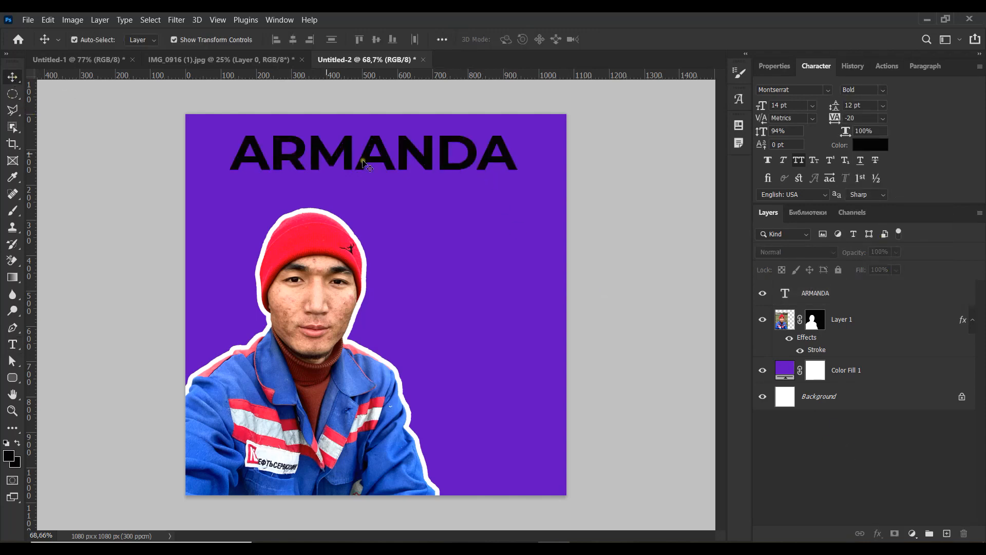
drag(348, 169, 352, 238)
drag(519, 236, 565, 265)
drag(489, 247, 469, 204)
click(279, 60)
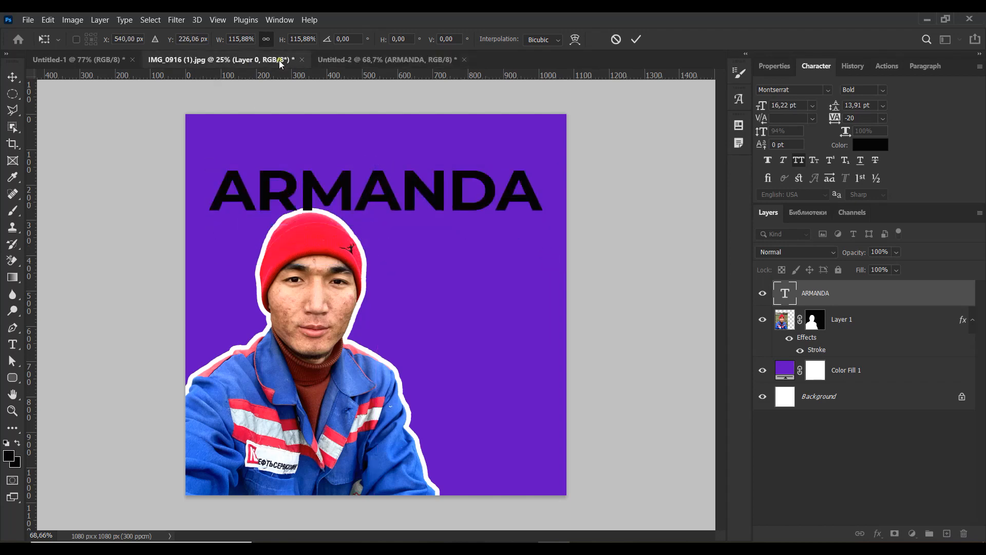
click(105, 59)
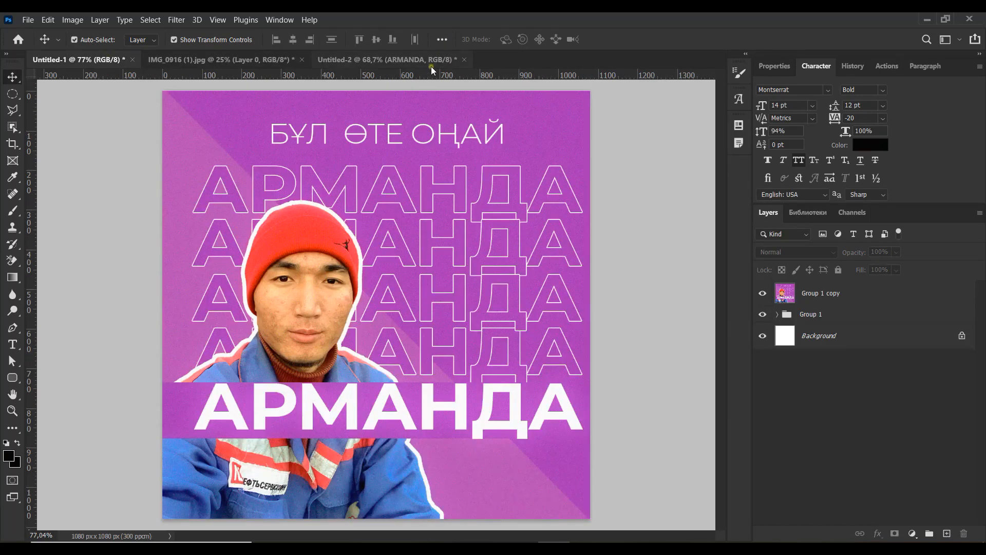
click(405, 60)
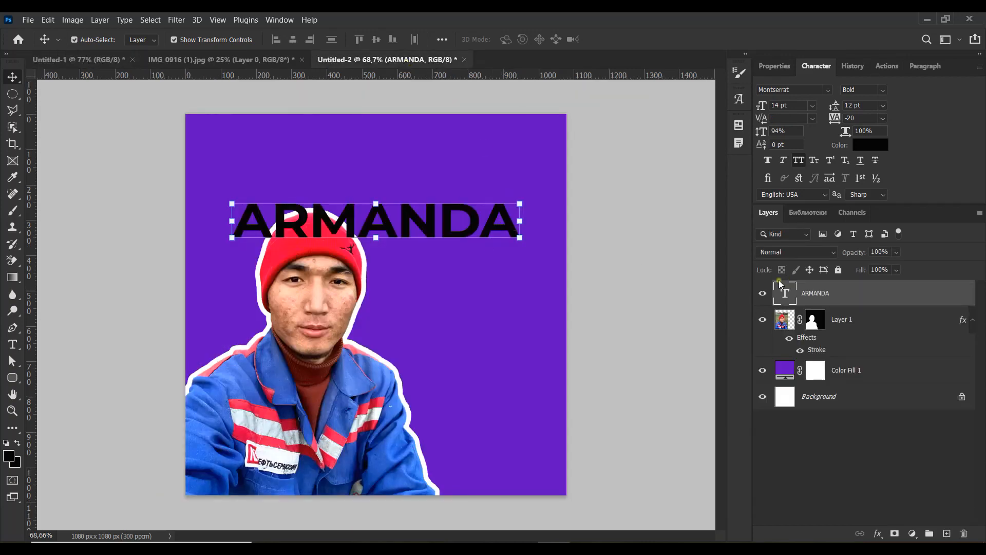
Step: Replace the Latin ARMANDA text with the Cyrillic АРМАНДА
double_click(490, 228)
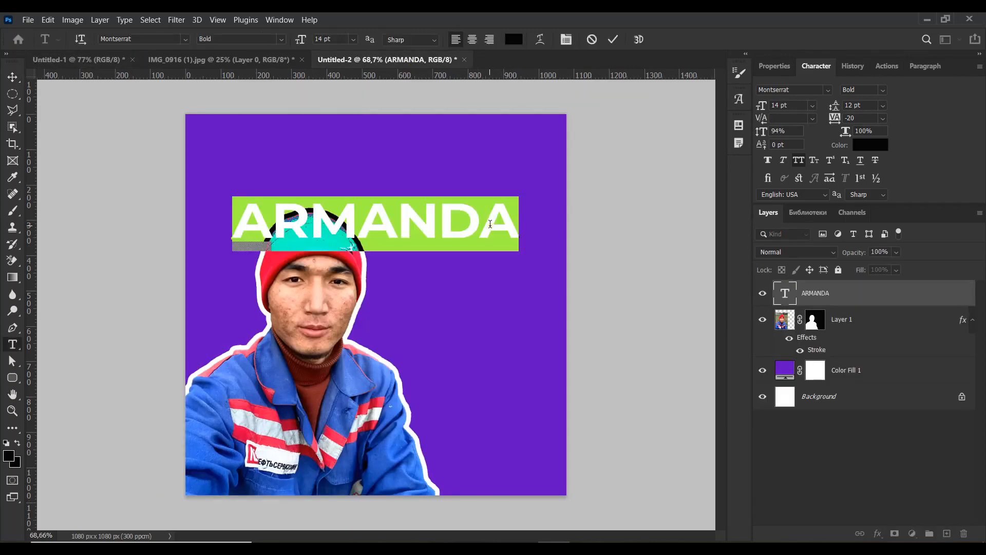
key(BackSpace)
text(Ф)
key(BackSpace)
text(A)
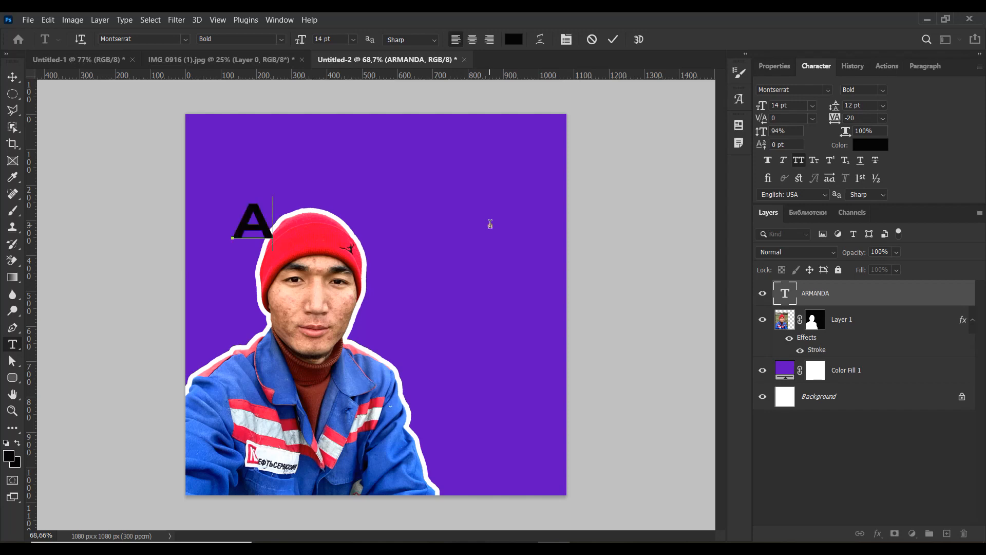
text(РМАНДА)
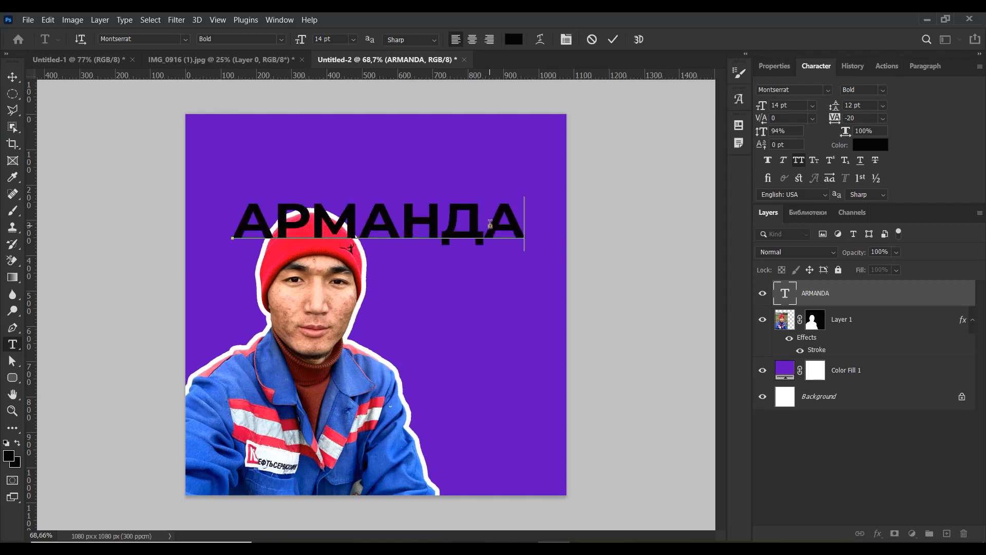
click(819, 444)
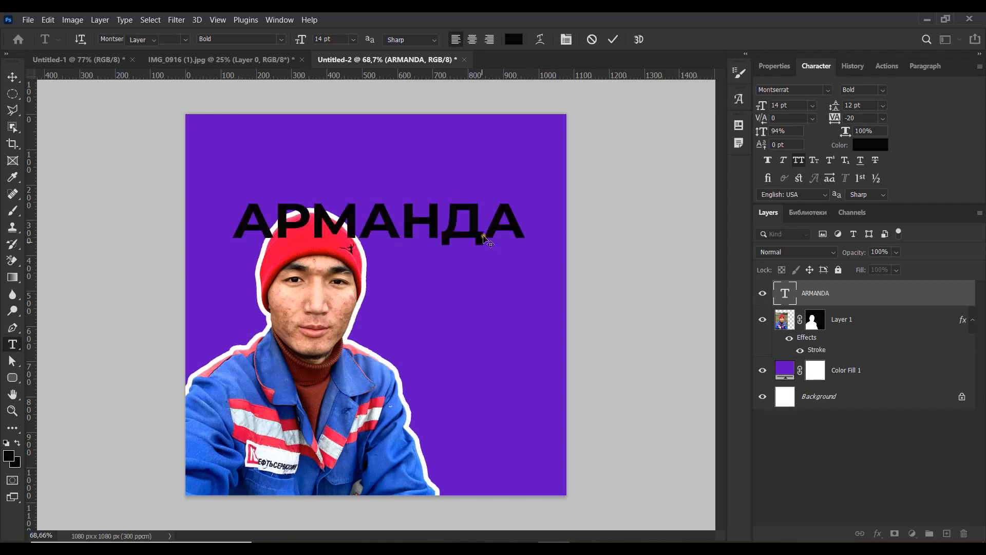
key(v)
mouse_move(531, 246)
mouse_down()
mouse_move(555, 252)
mouse_move(542, 254)
mouse_up()
drag(467, 237, 457, 421)
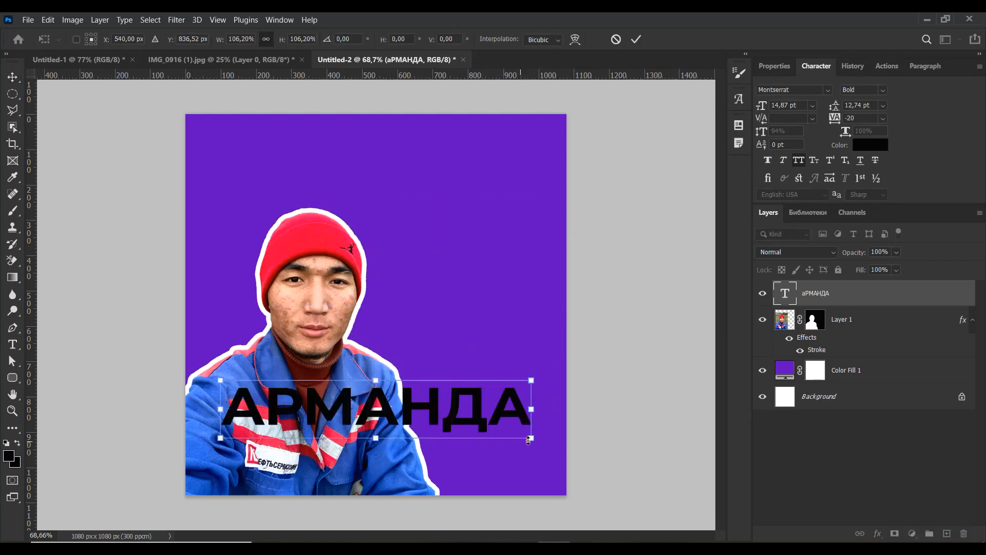
drag(531, 438, 559, 443)
drag(492, 424, 482, 423)
Step: Close the finished example document Untitled-1 and return to the Untitled-2 document
click(246, 60)
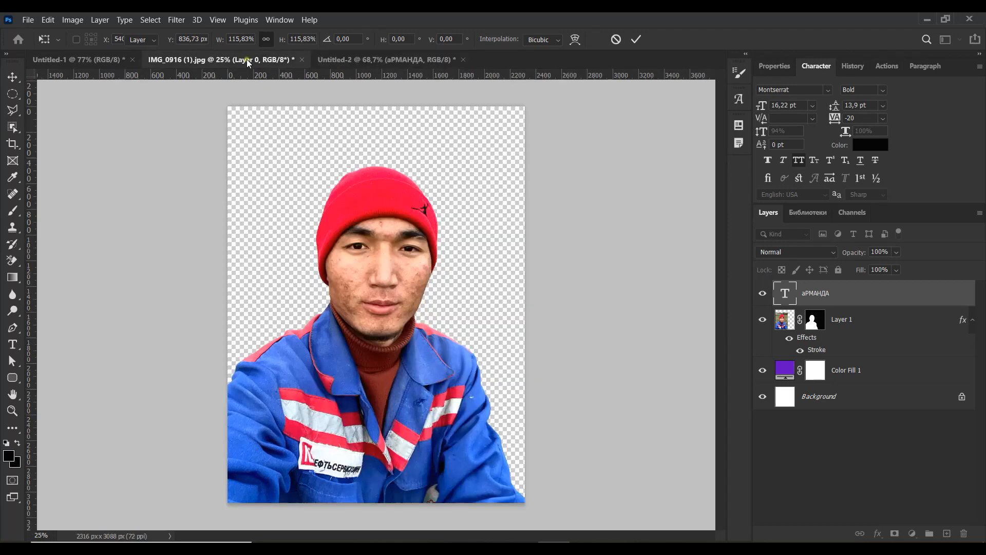
click(108, 61)
key(ctrl+w)
click(513, 224)
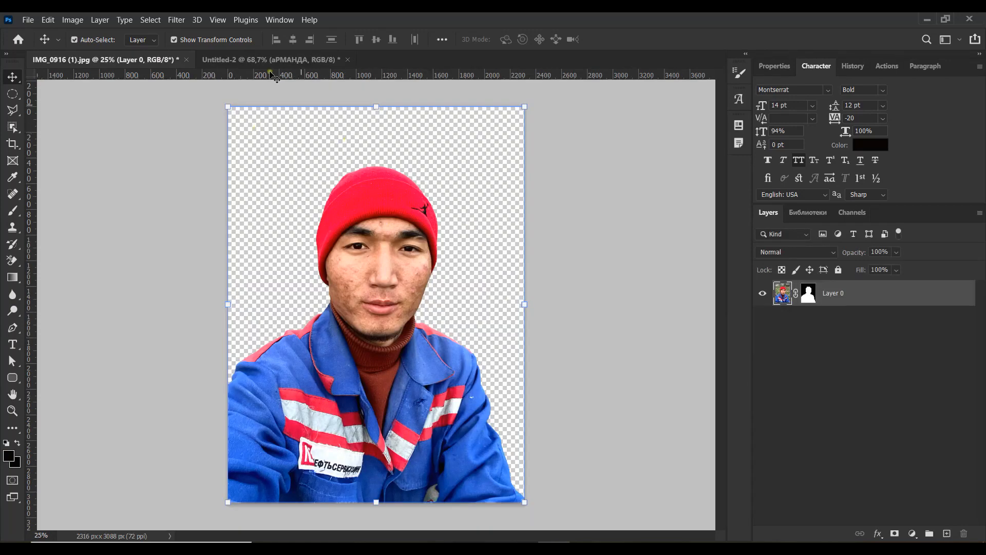
click(270, 60)
Step: Enlarge the АРМАНДА text to about 110% and move it down over the man's chest, centred horizontally on the canvas
click(874, 428)
click(385, 228)
drag(525, 246, 555, 243)
drag(452, 231, 458, 427)
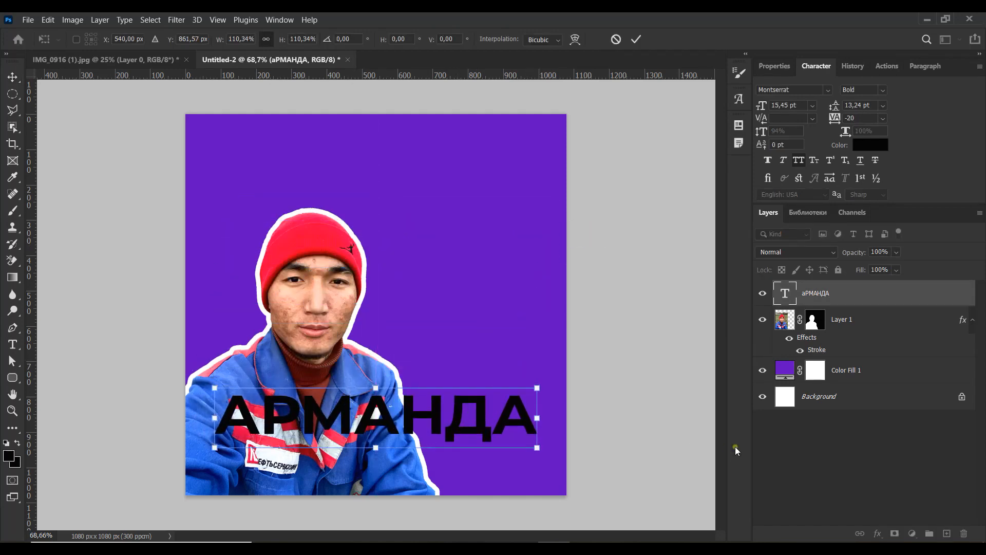
Step: Draw a rectangle about 1150 × 144 px over the АРМАНДА text, spanning the full canvas width, and remove its stroke
drag(9, 384, 52, 377)
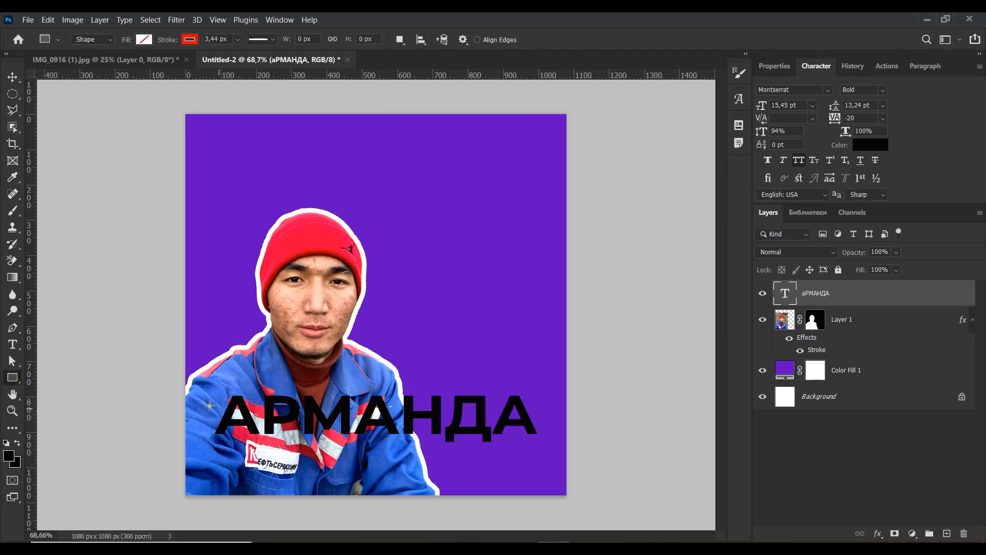
drag(176, 393, 580, 443)
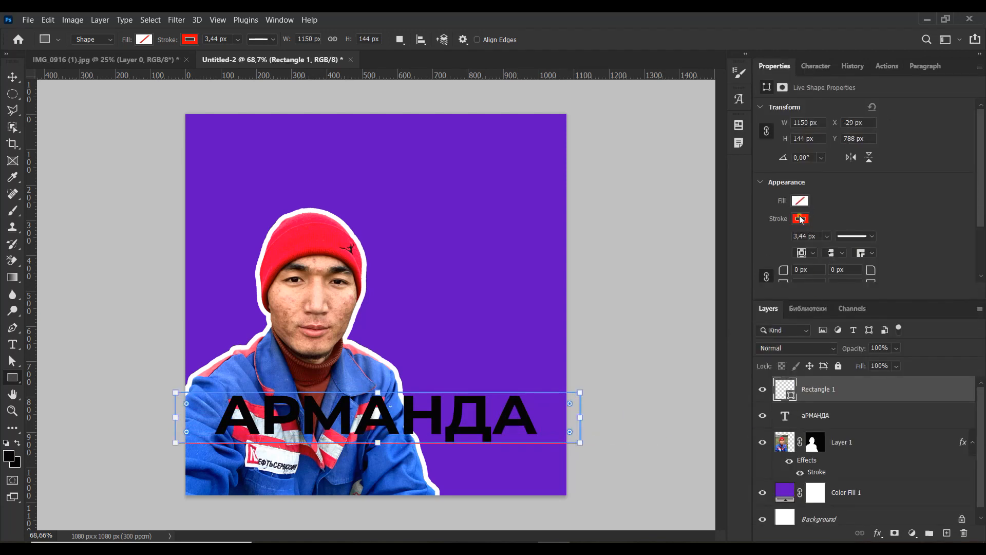
click(800, 219)
click(822, 209)
Step: Fill the rectangle with the purple sampled from the poster background
click(800, 201)
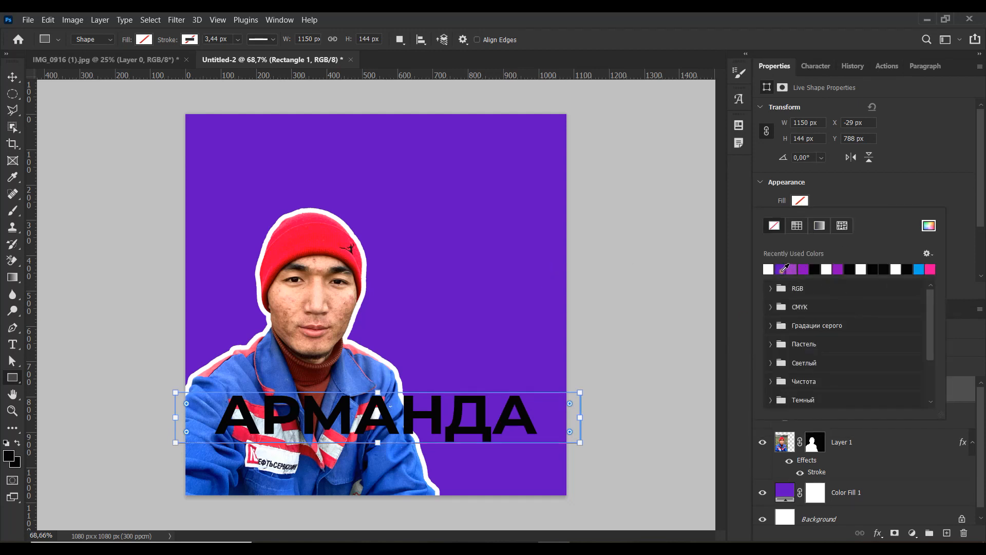
click(498, 320)
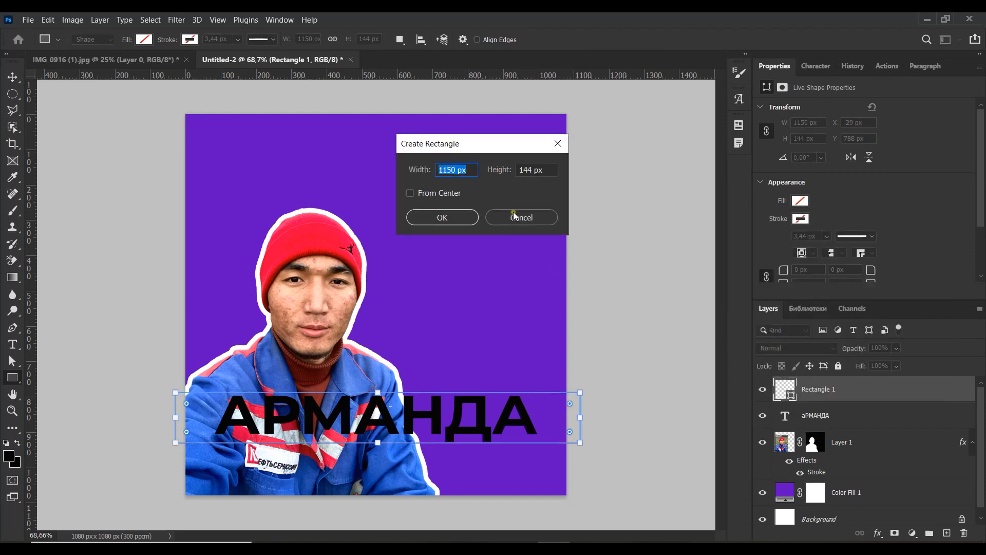
click(519, 216)
click(800, 202)
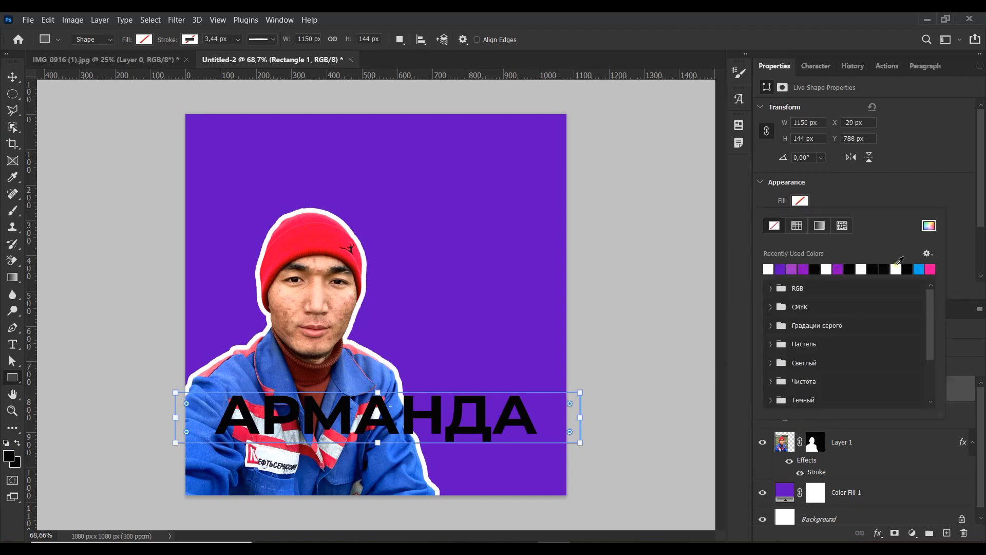
click(928, 226)
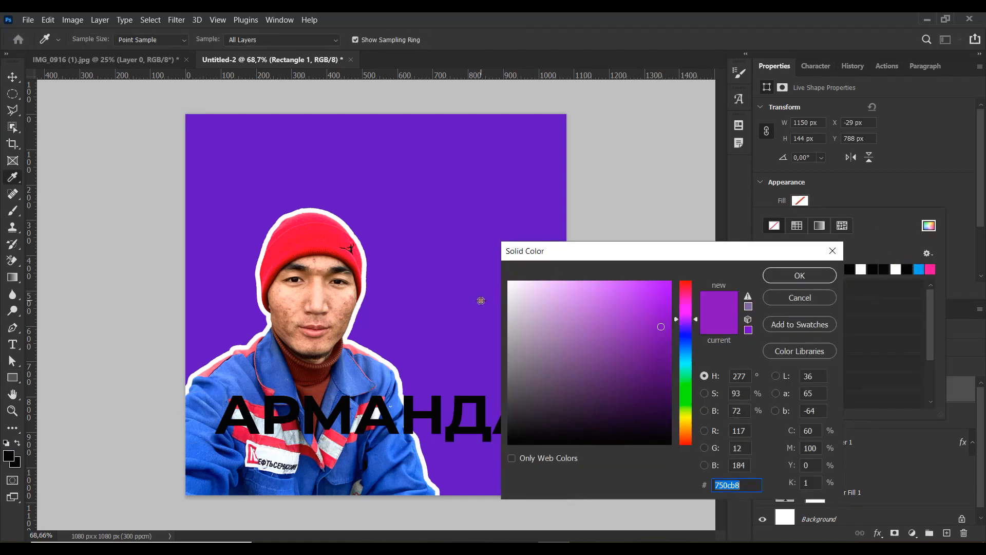
click(481, 300)
click(780, 283)
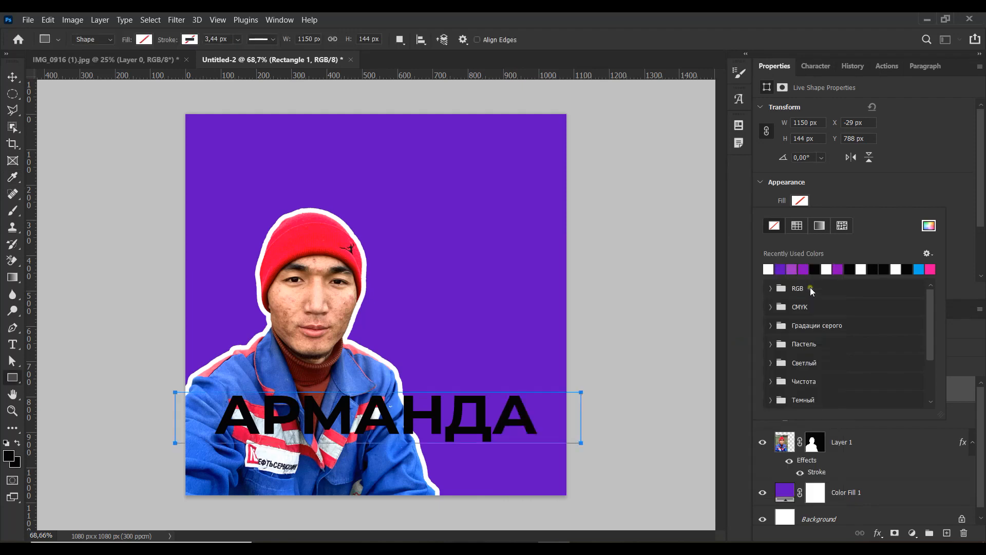
click(850, 418)
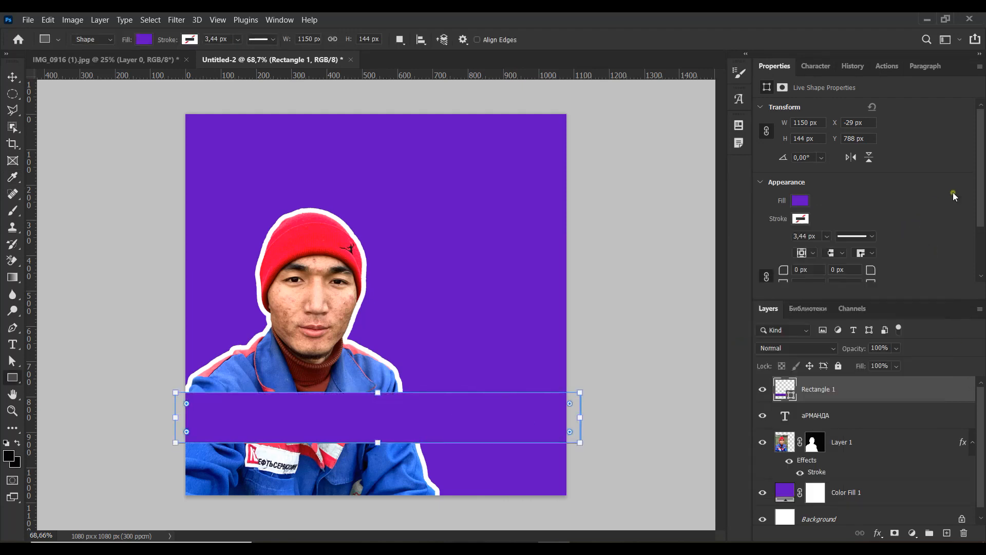
Step: Place the АРМАНДА text layer above the rectangle and set its text colour to white (ffffff)
drag(850, 418, 852, 384)
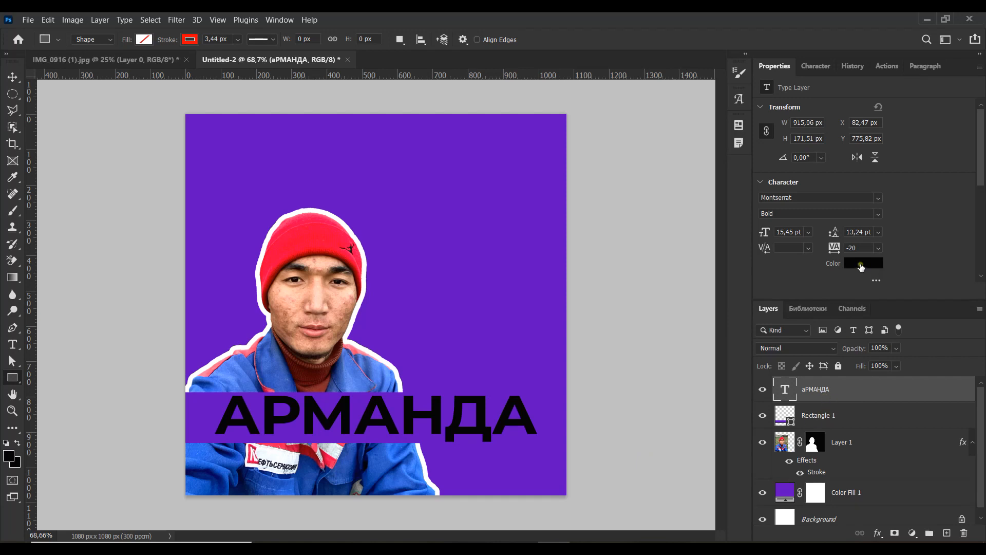
click(860, 264)
click(510, 282)
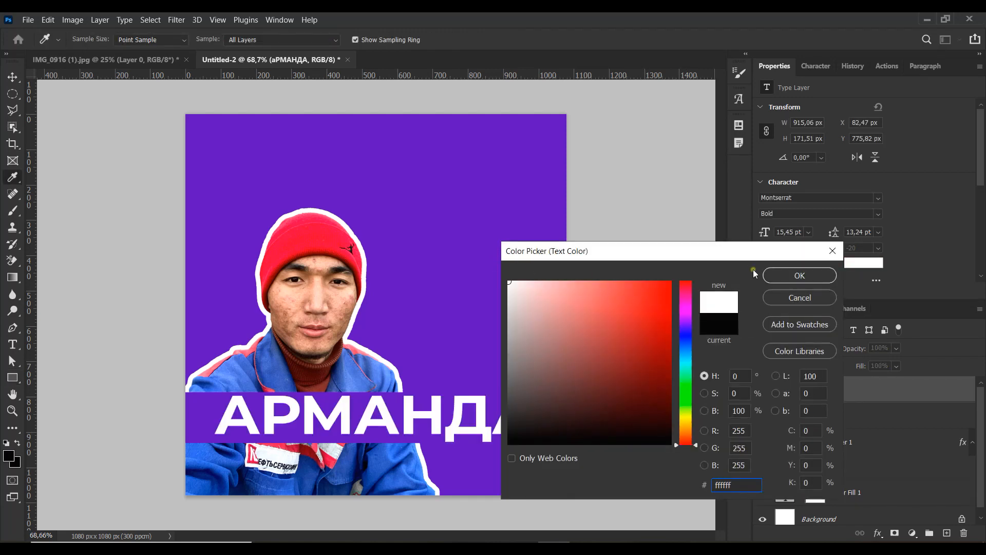
click(800, 275)
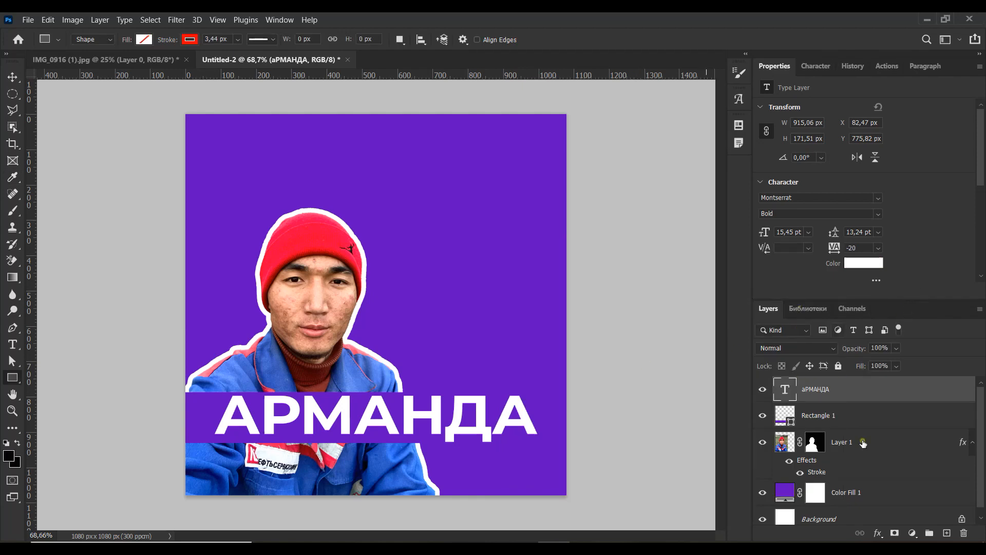
Step: Duplicate the АРМАНДА text about 140 px above the original and place the copy's layer behind the portrait layer
click(864, 416)
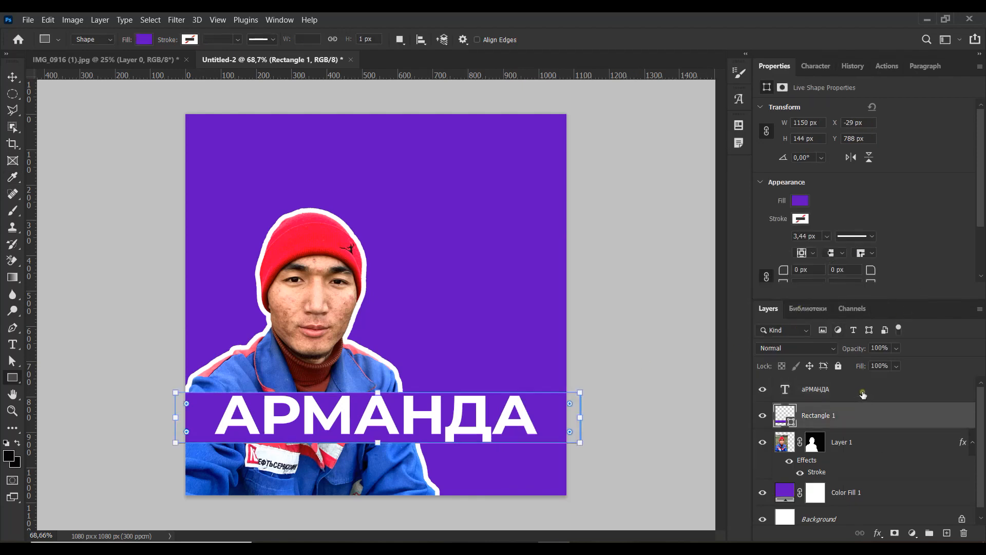
click(861, 392)
click(10, 77)
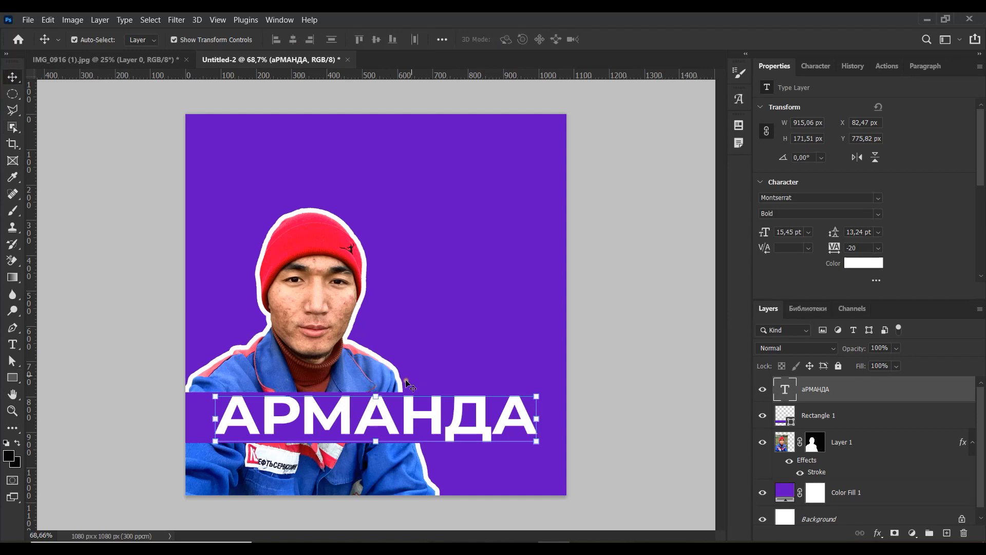
drag(407, 414, 405, 371)
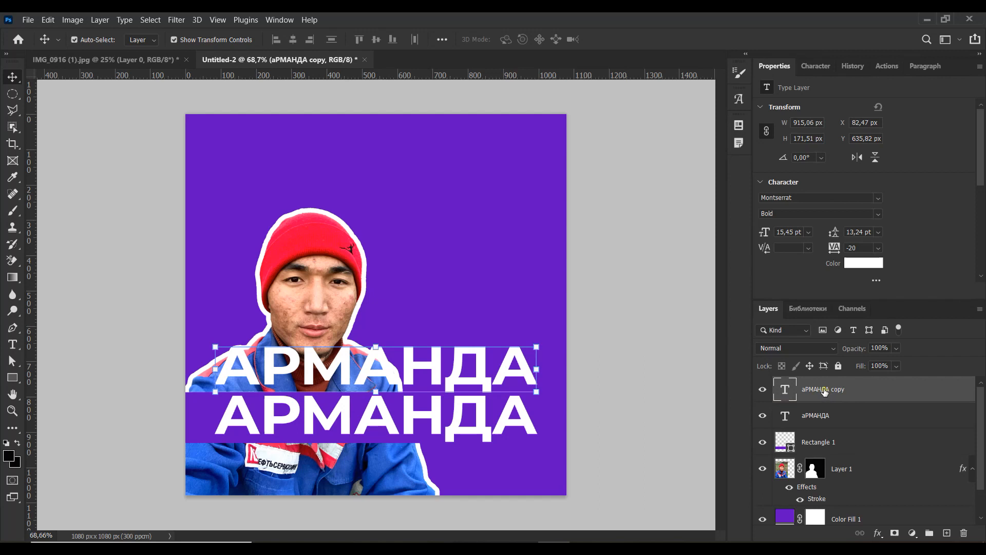
drag(824, 402, 835, 493)
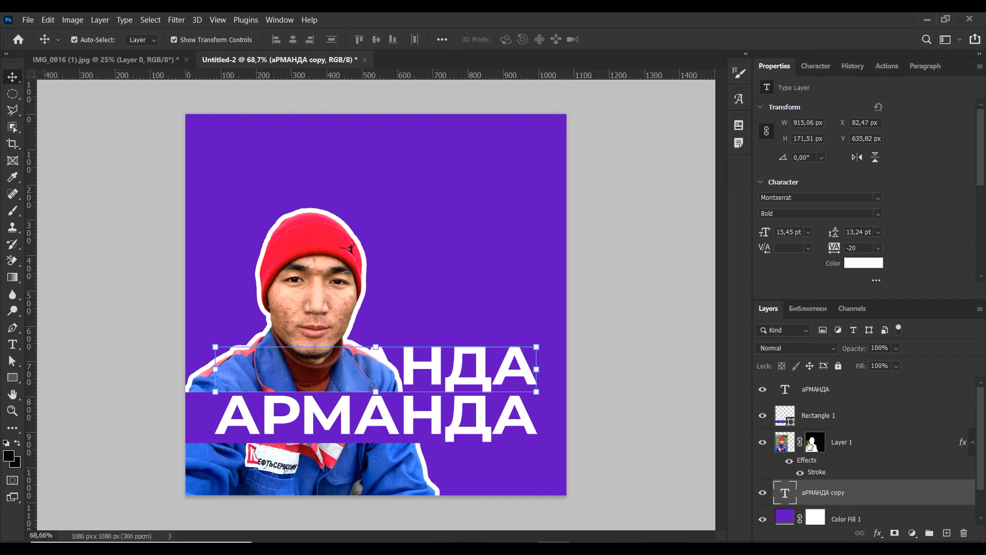
Step: Set the text colour of the АРМАНДА copy to the purple sampled from the background
click(864, 263)
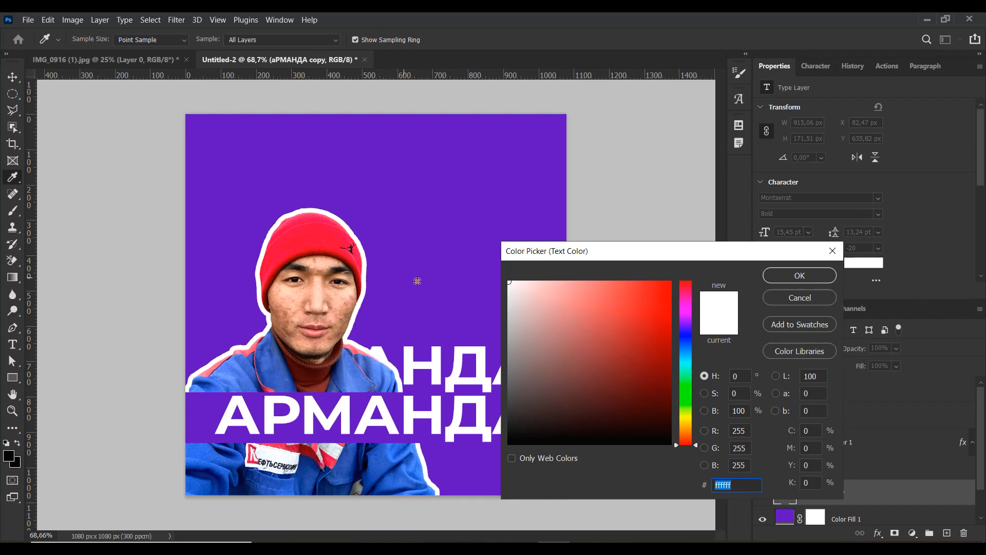
click(443, 279)
click(800, 275)
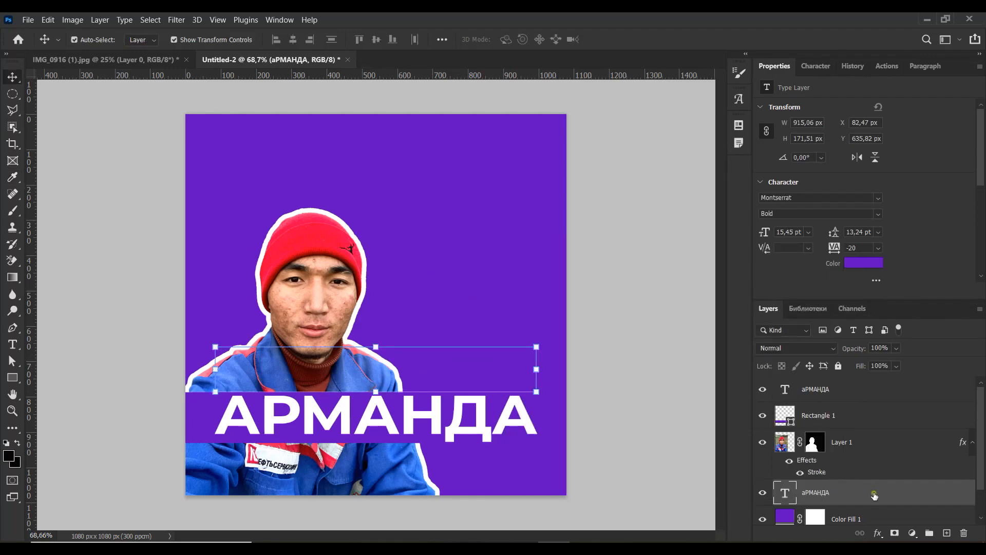
Step: Add a white 3 px outside Stroke to the purple АРМАНДА copy behind the portrait
double_click(874, 495)
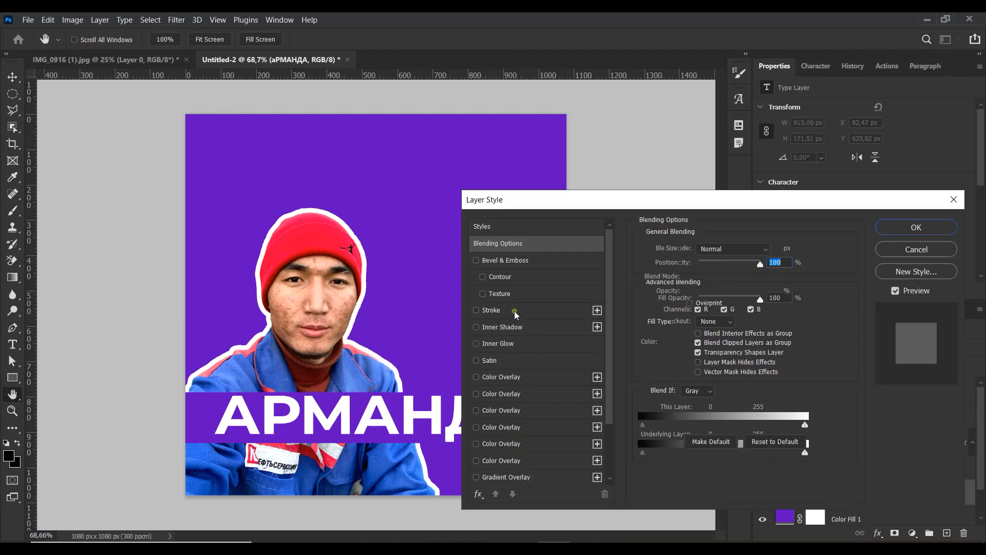
click(515, 311)
drag(561, 205, 673, 206)
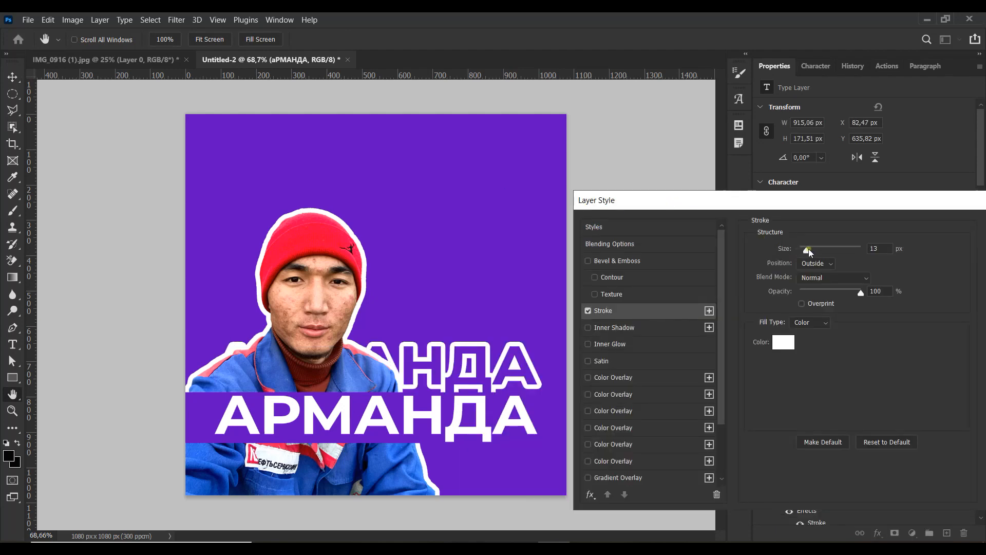
drag(805, 252, 802, 255)
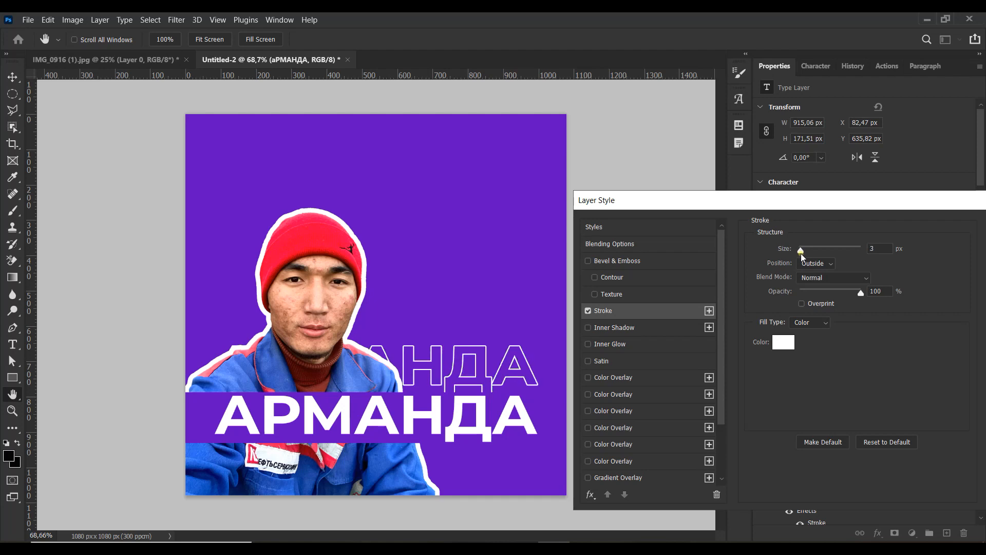
drag(821, 202, 717, 201)
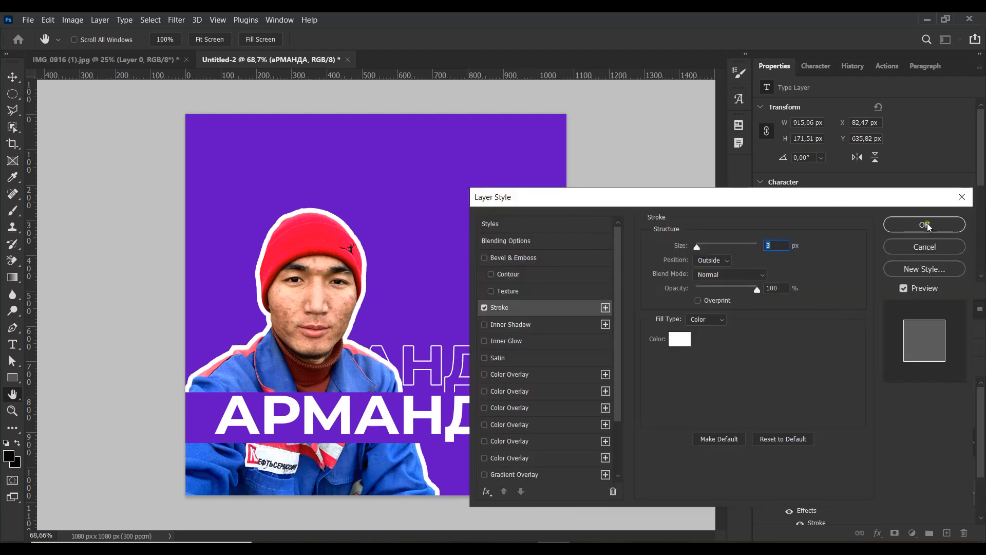
click(924, 223)
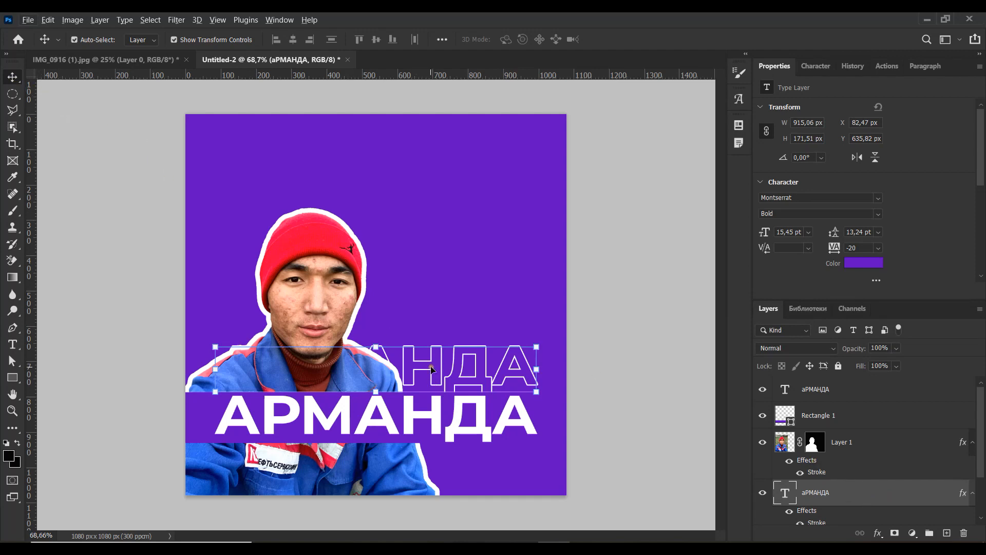
Step: Duplicate the outlined АРМАНДА text three times upward behind the portrait in evenly spaced rows, ending level with the hat's top, and deselect all layers
drag(430, 368, 432, 219)
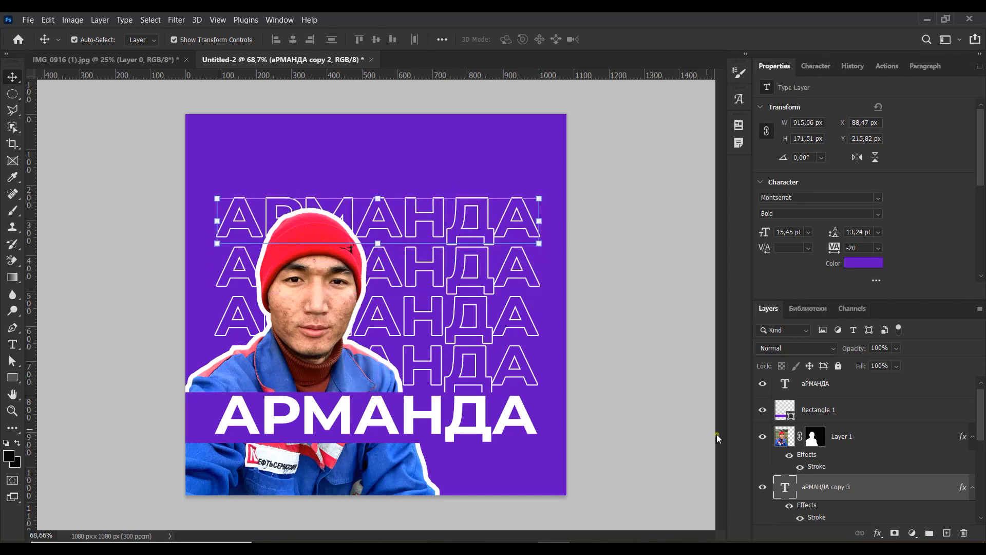
click(899, 455)
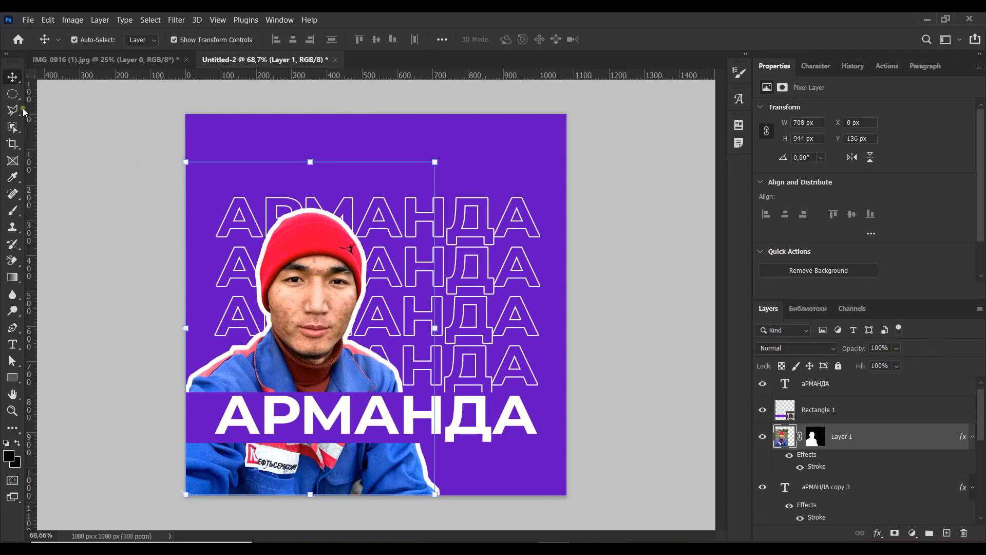
click(622, 135)
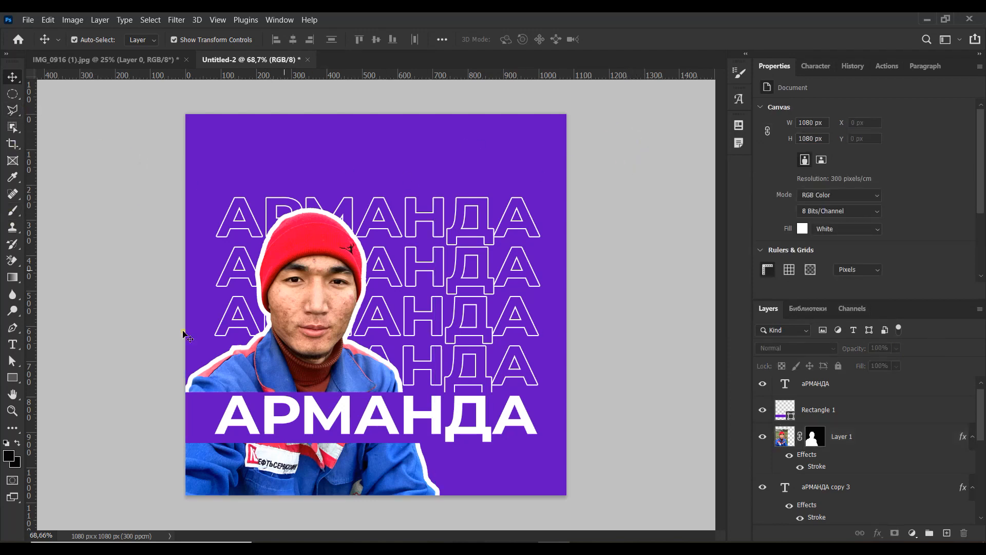
Step: Start a new text line in the empty area above the outlined titles and set its colour to white (#ffffff)
click(11, 345)
click(305, 168)
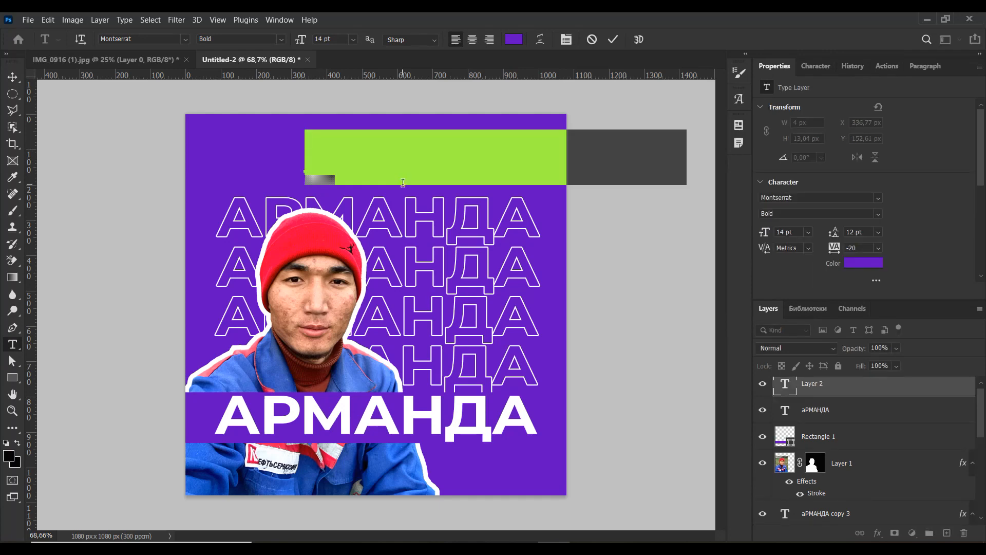
text(МО)
key(BackSpace)
key(BackSpace)
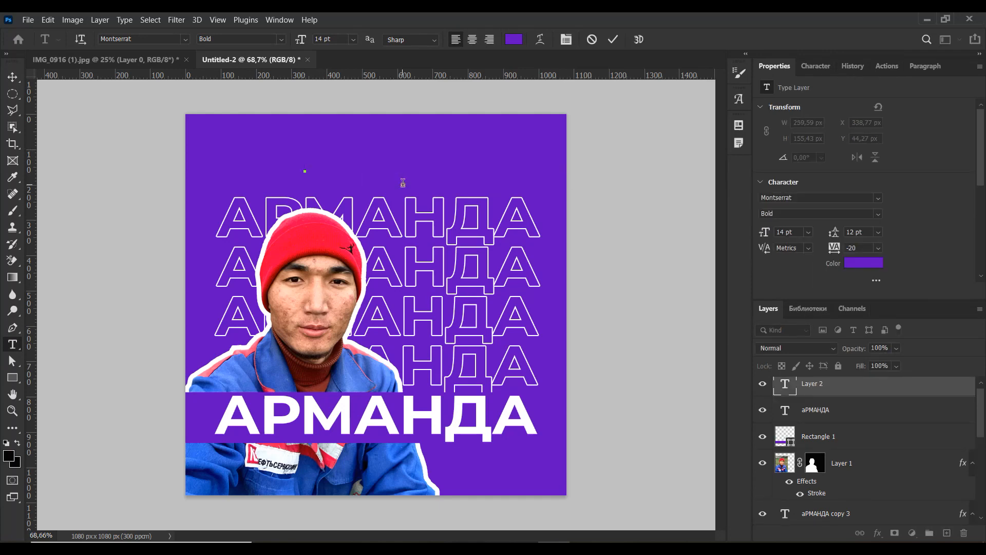
click(876, 264)
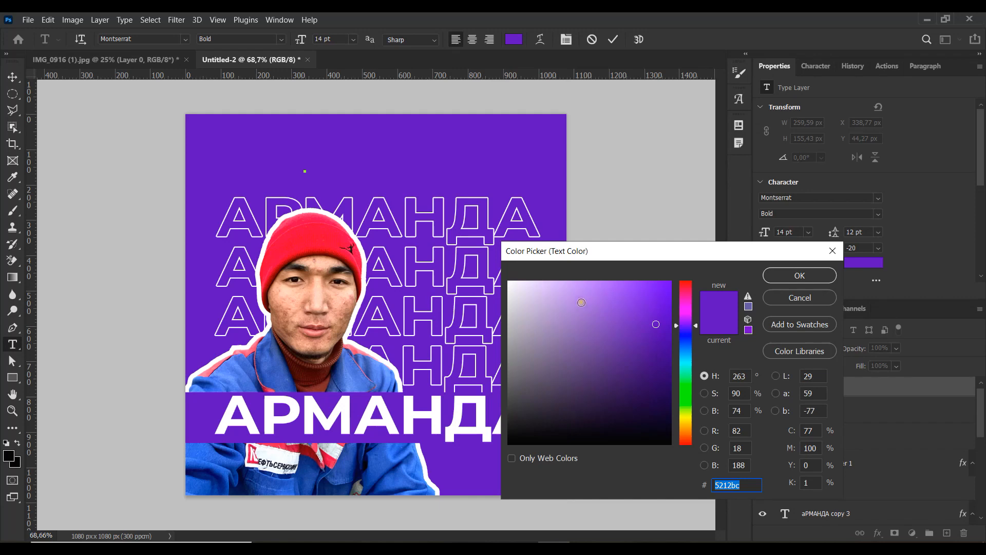
text(ffffff)
click(778, 279)
text(Ф)
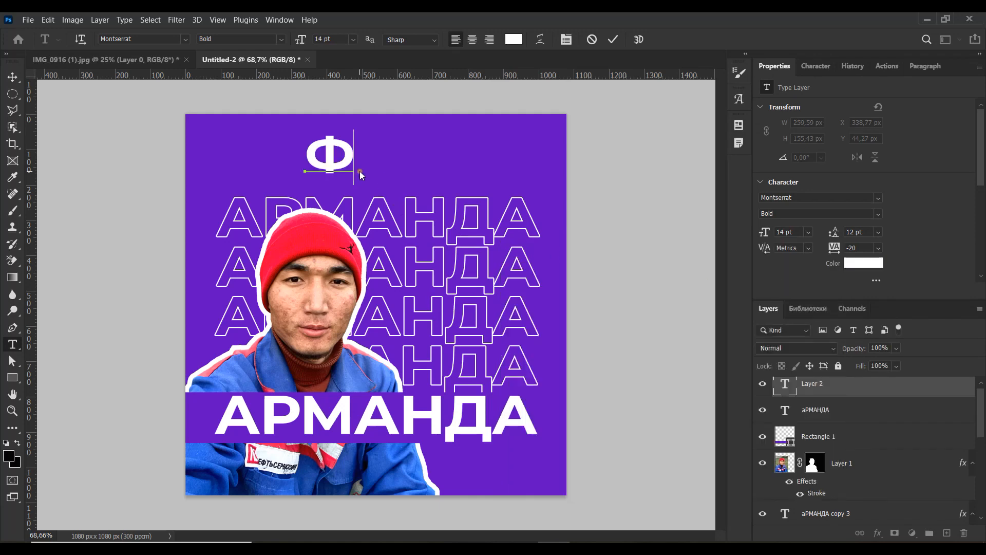
text(ОТОШОП)
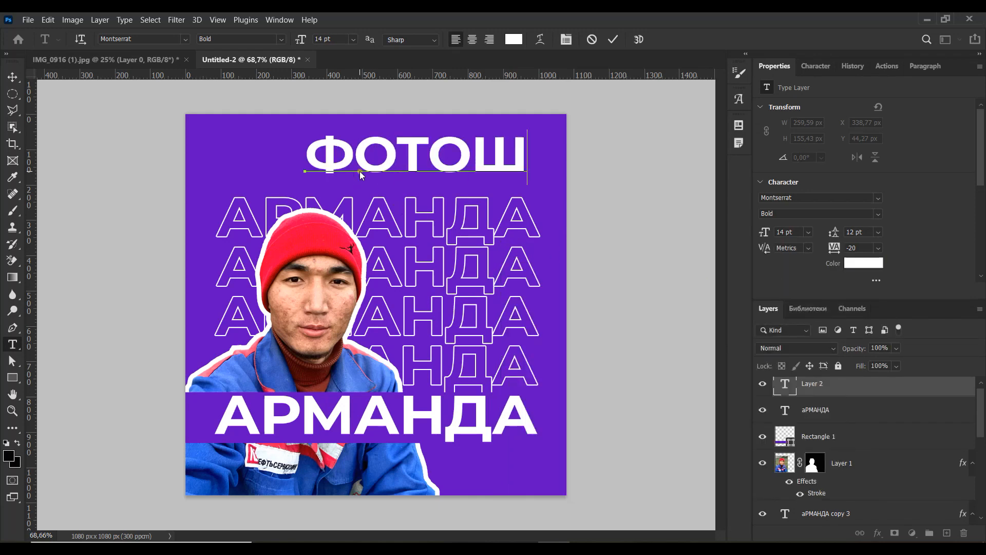
key(BackSpace)
key(BackSpace)
key(BackSpace)
key(BackSpace)
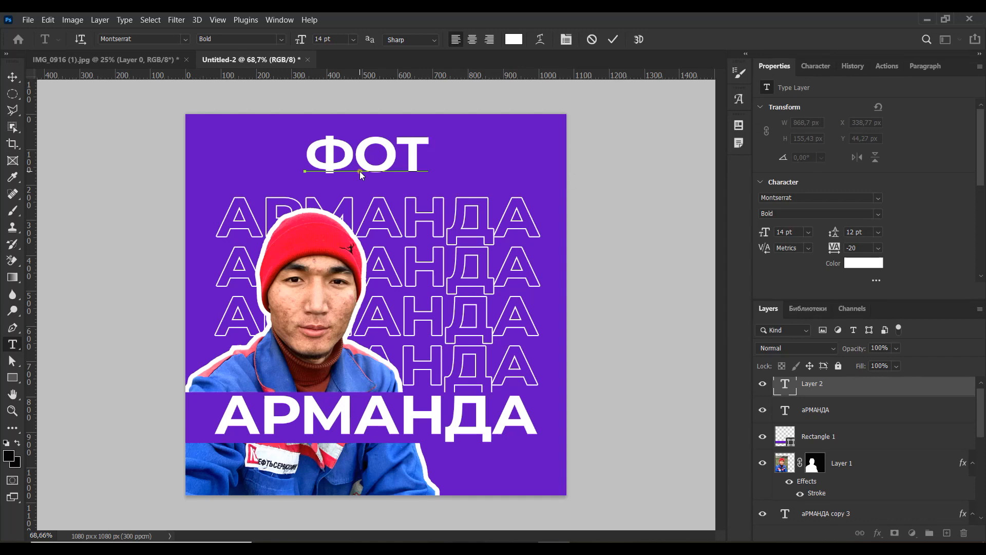
key(BackSpace)
key(BackSpace)
key(BackSpace)
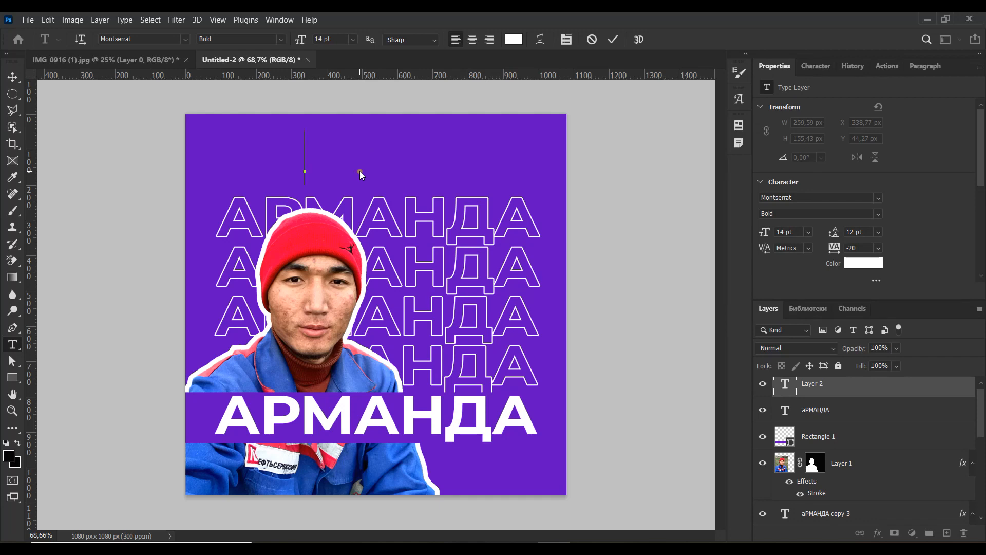
Step: Enter the white text "БҰЛ ӨТЕ ОӘАЙ" in the new text line above the outlined titles
text(Ф)
key(BackSpace)
text(Б9)
key(BackSpace)
text(У)
key(BackSpace)
text(Қ)
key(BackSpace)
text(К)
key(BackSpace)
text(Ө)
key(BackSpace)
text(У)
key(BackSpace)
text(Қ)
key(BackSpace)
text(Ү)
key(BackSpace)
text(.)
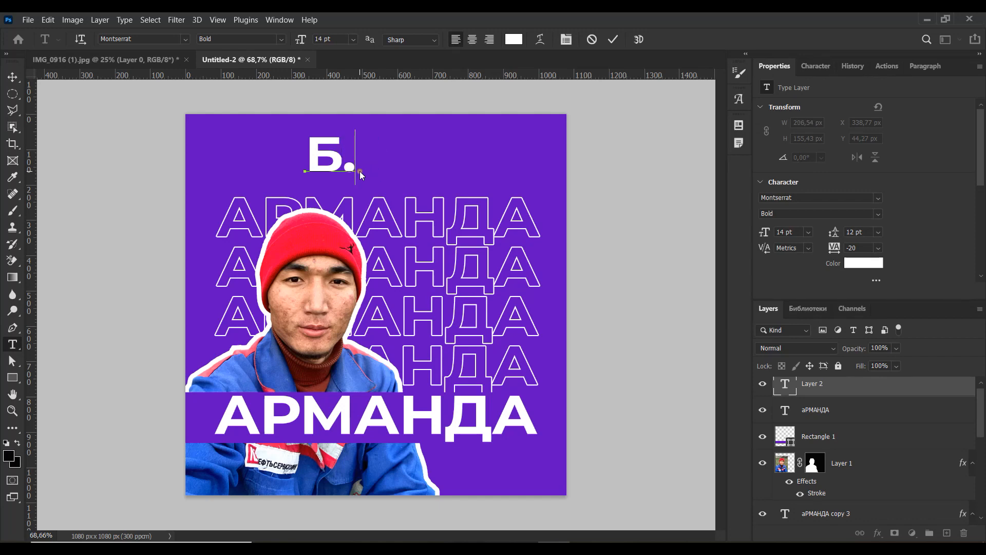
key(BackSpace)
text(Ү)
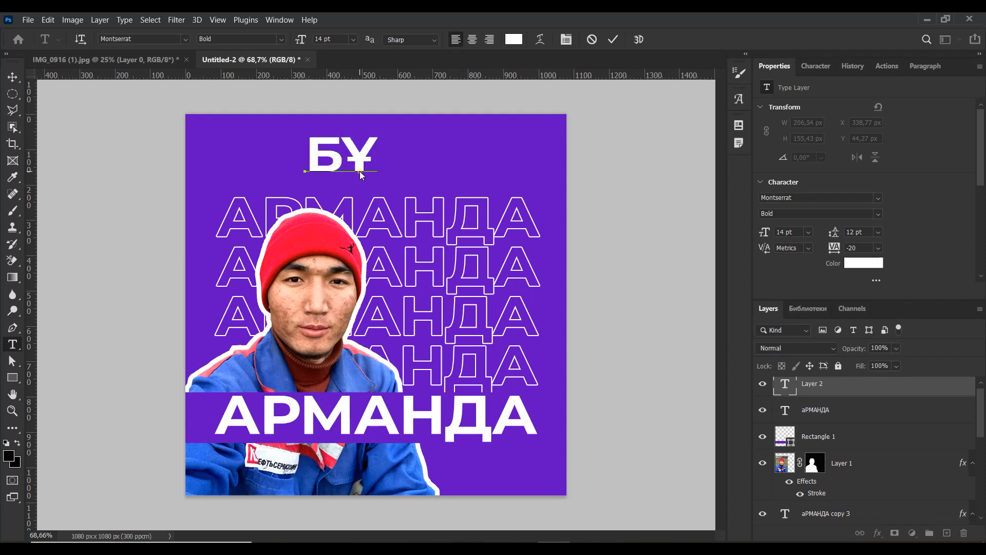
text(Л ӨТ)
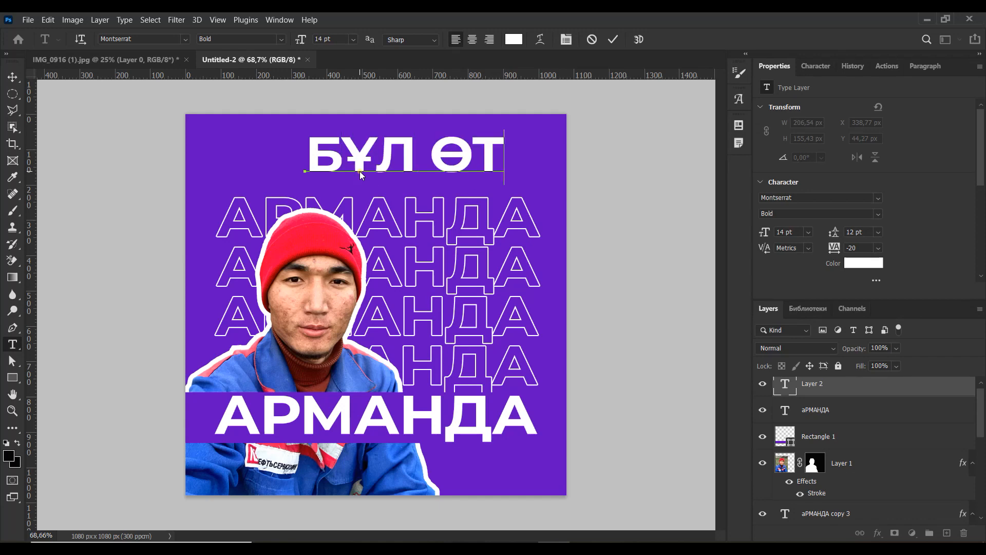
text(Е С)
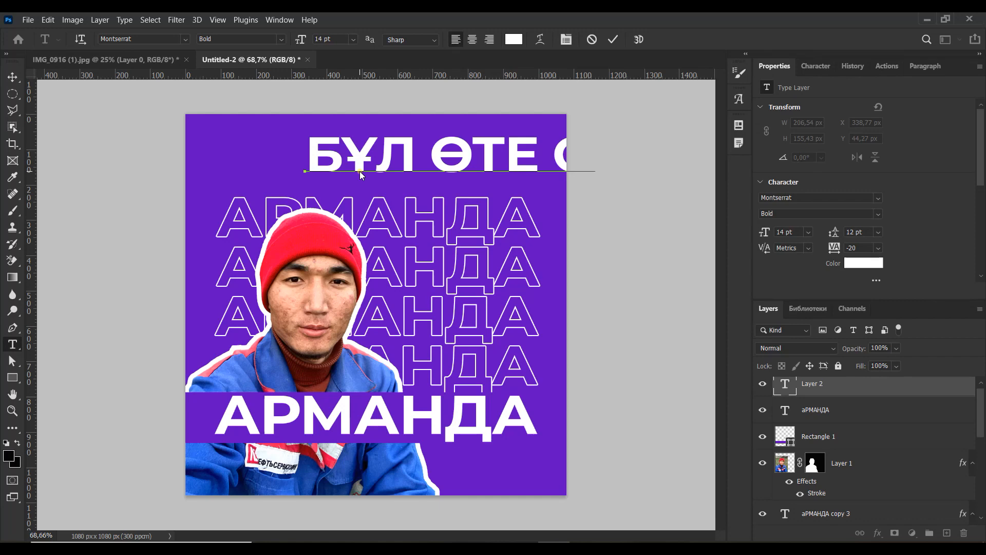
text(ҢАЙ)
Step: Scale the new top text down to about 487 px wide and centre it above the outlined titles
click(13, 79)
drag(396, 154, 325, 154)
drag(645, 171, 425, 164)
key(Return)
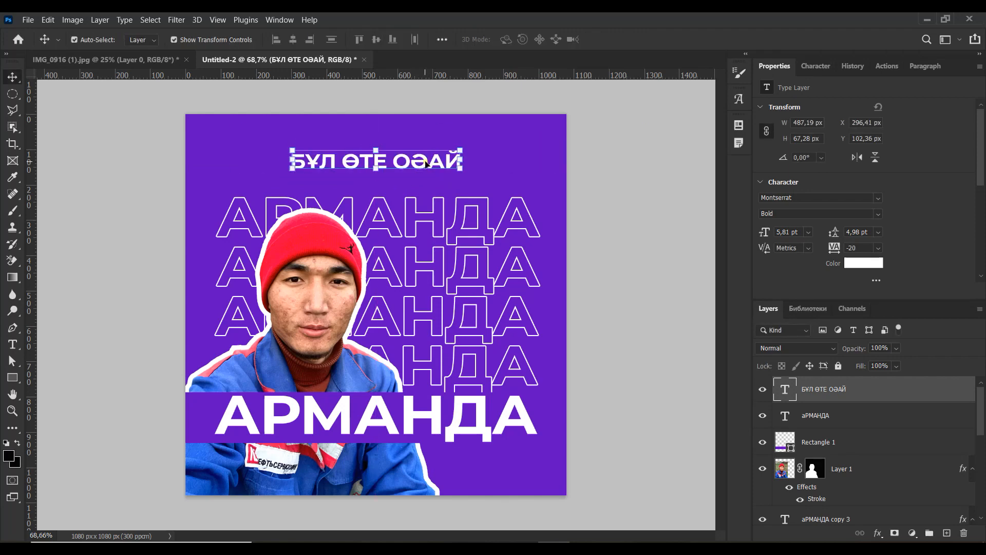
Step: Correct the misspelled last word of the top text so the line reads "БҰЛ ӨТЕ ОҢАЙ"
double_click(425, 163)
click(427, 160)
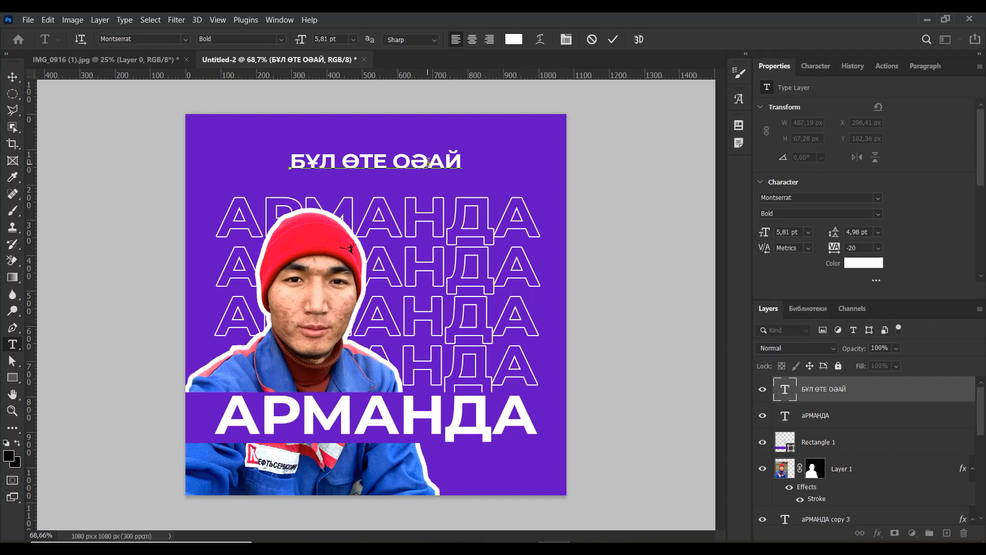
key(BackSpace)
text(І)
key(BackSpace)
text(Ә)
key(BackSpace)
text(І)
key(BackSpace)
text(Ң)
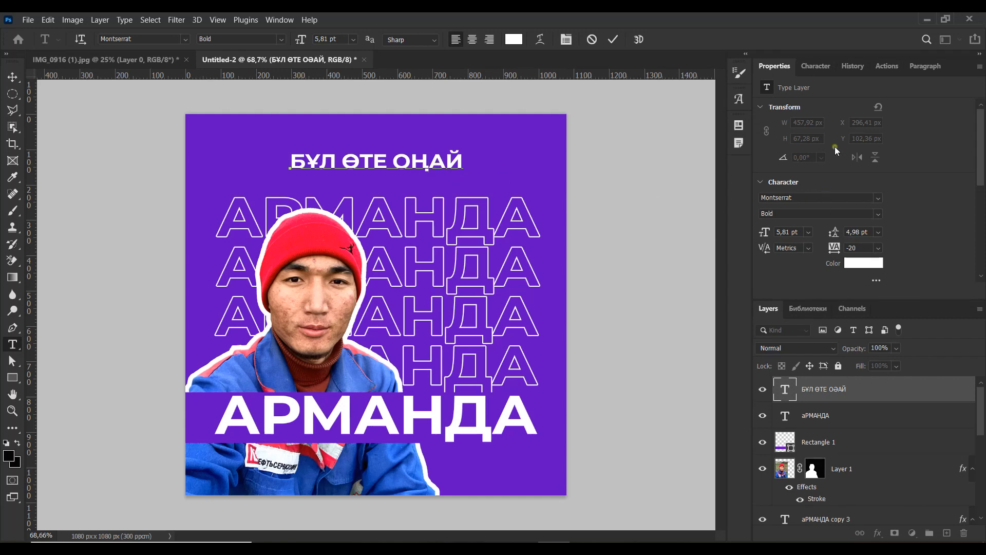
Step: Set the "БҰЛ ӨТЕ ОҢАЙ" text to the Montserrat Light weight and shift it slightly to re-centre it on the poster
click(816, 66)
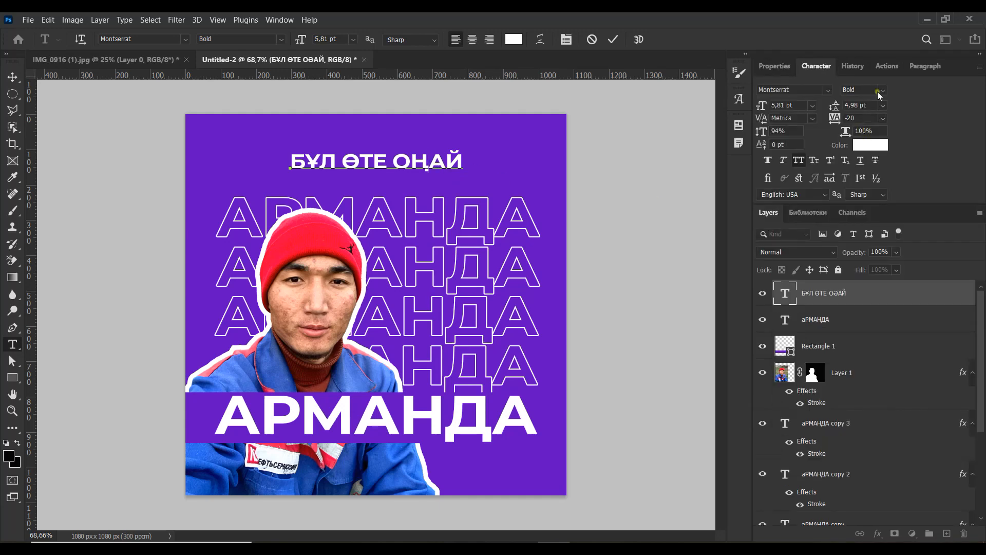
click(884, 91)
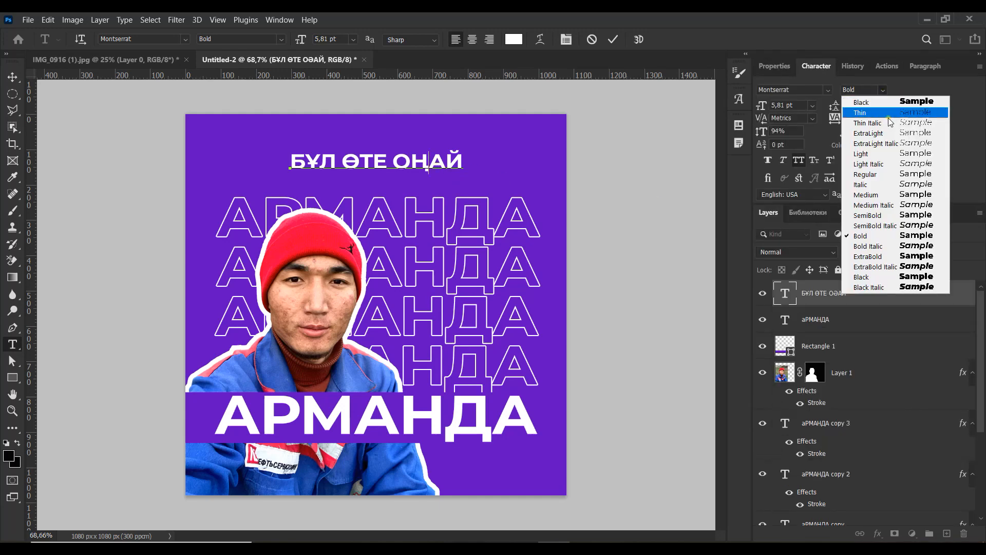
click(881, 154)
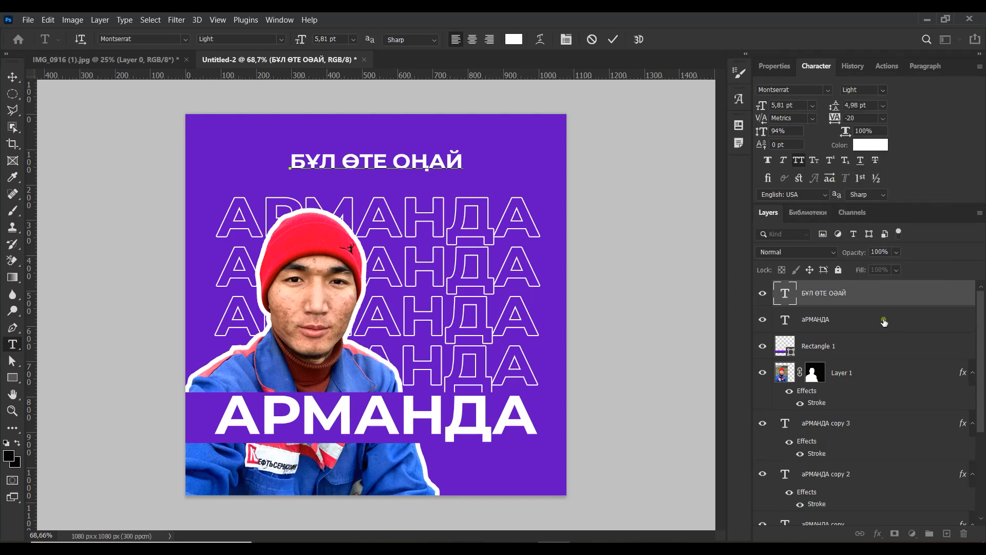
click(909, 314)
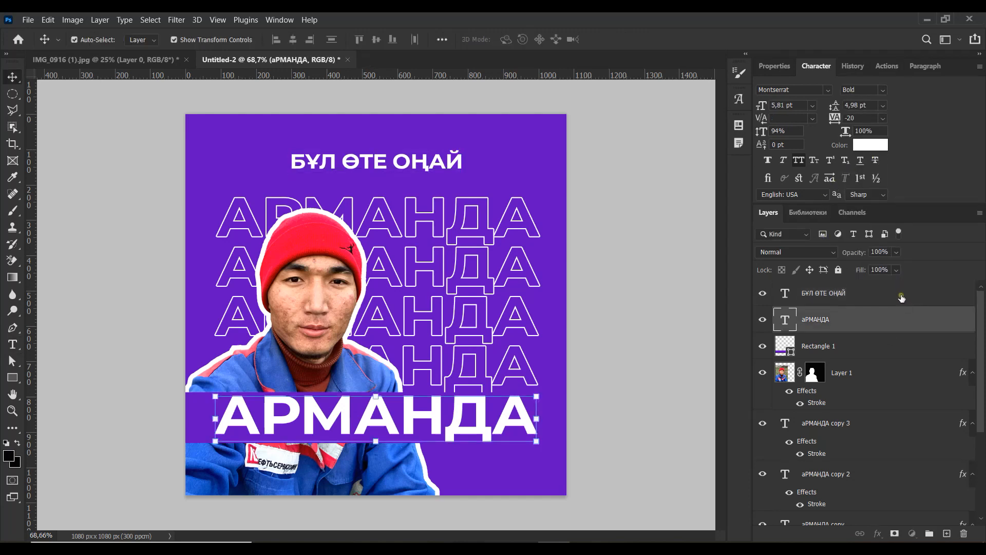
click(900, 297)
click(883, 91)
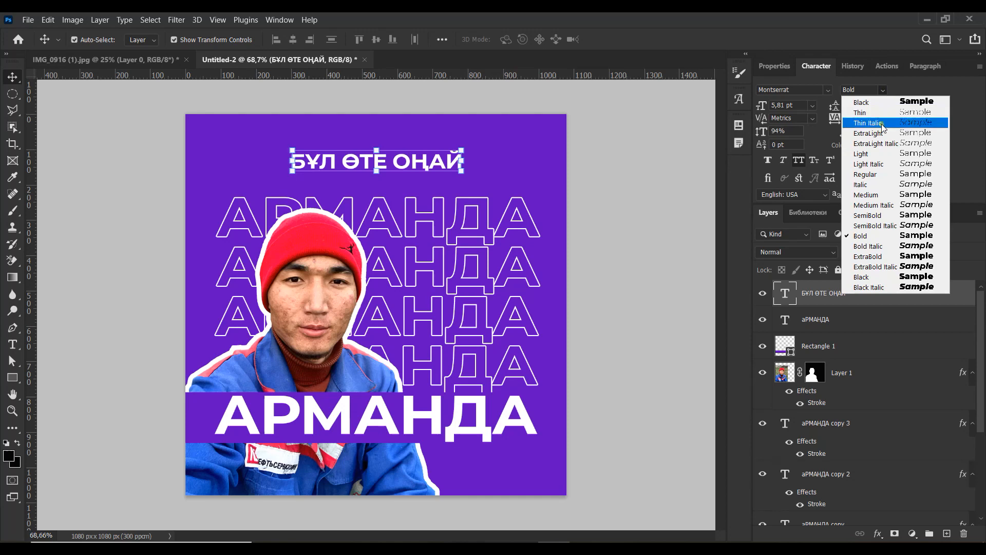
click(882, 153)
key(alt+bracketleft)
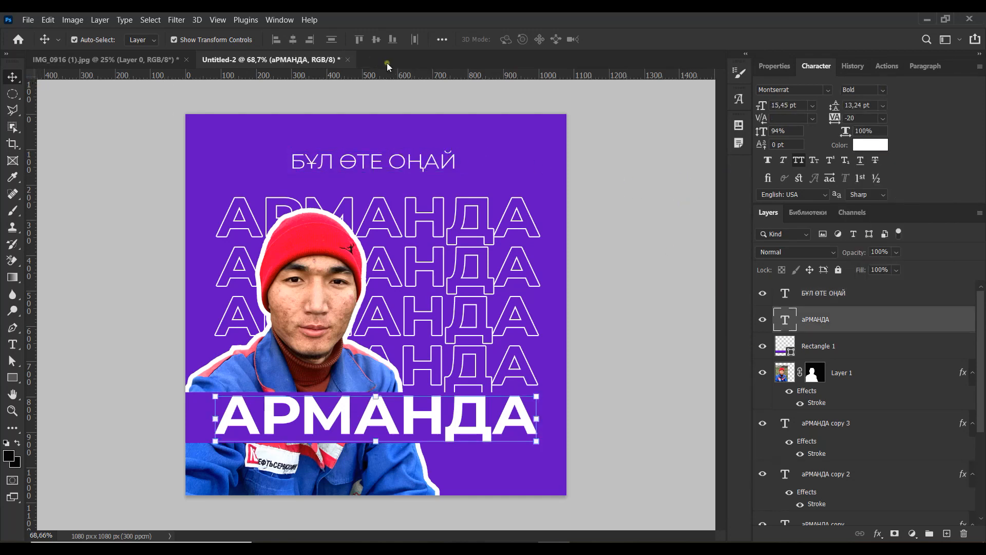
drag(364, 164, 369, 166)
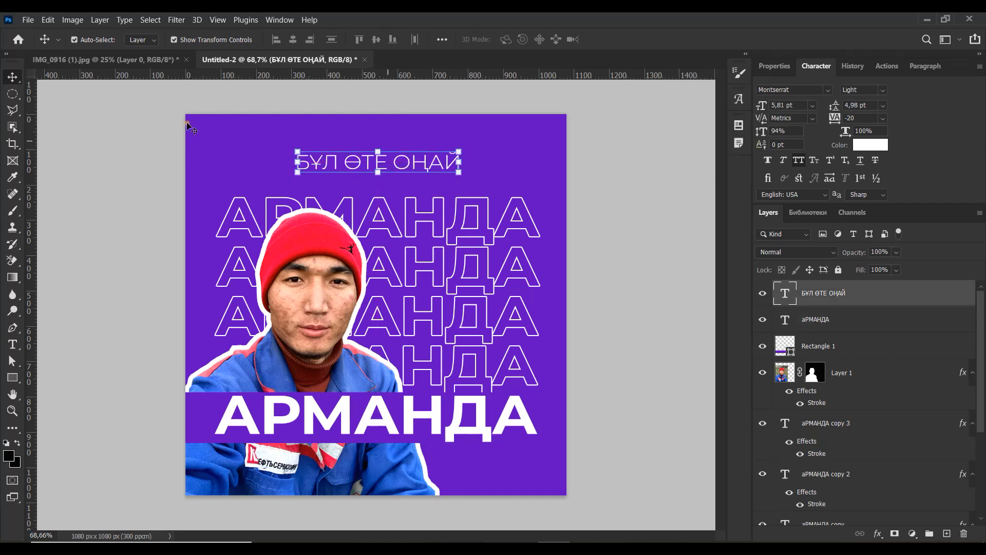
Step: Draw a rectangle shape about 2187 × 1196 px that extends past all sides of the poster
right_click(15, 380)
click(64, 382)
key(ctrl+minus)
key(ctrl+minus)
key(ctrl+minus)
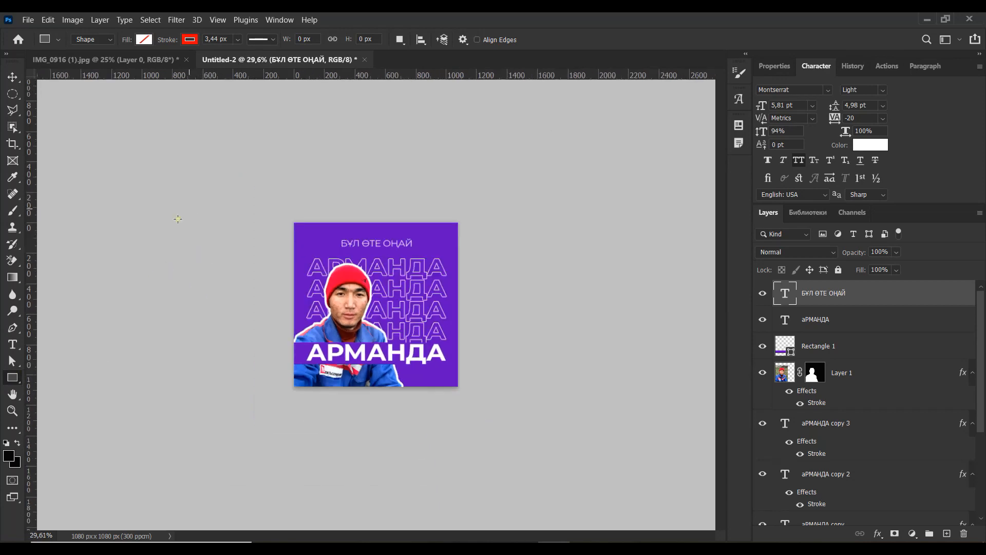
drag(188, 210, 520, 390)
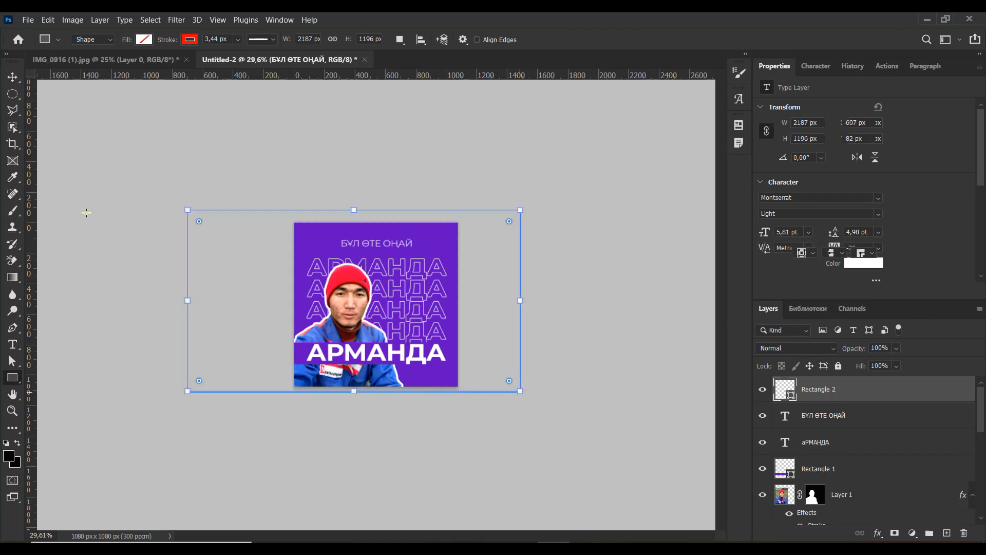
Step: Rotate the large rectangle about 44.18° and move it so its long edge runs diagonally from the poster's upper-left to near its lower-right corner
click(12, 77)
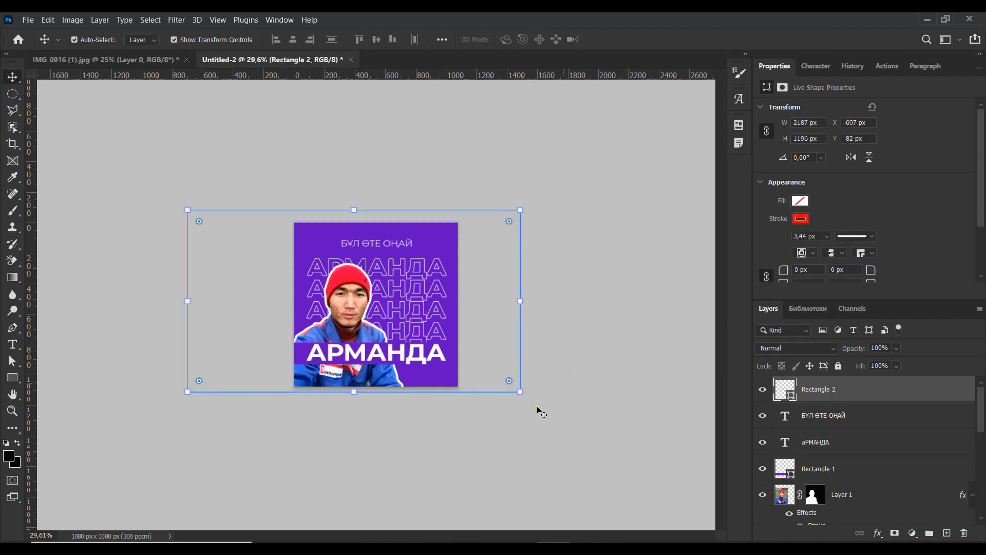
drag(527, 400, 436, 477)
drag(380, 222, 346, 275)
drag(537, 400, 526, 425)
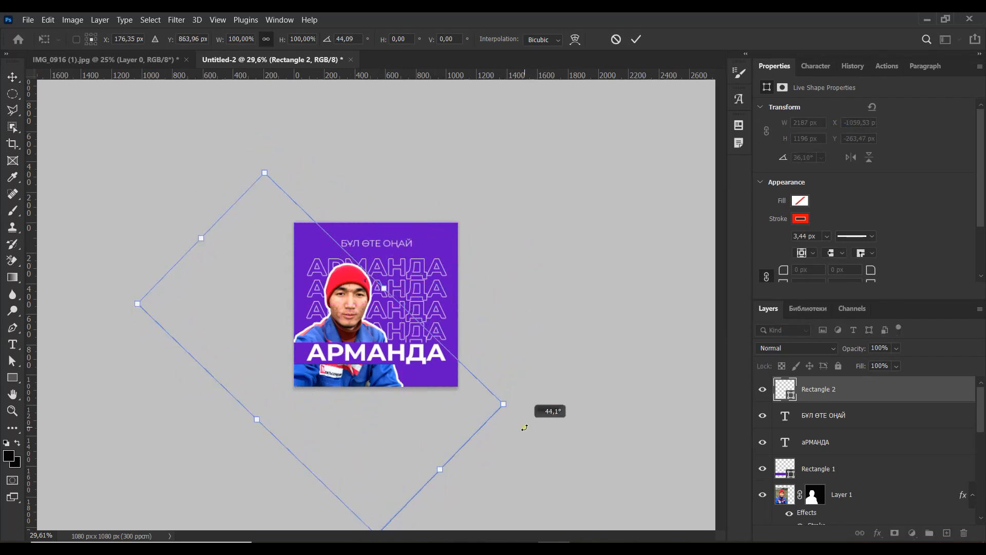
drag(251, 321, 244, 331)
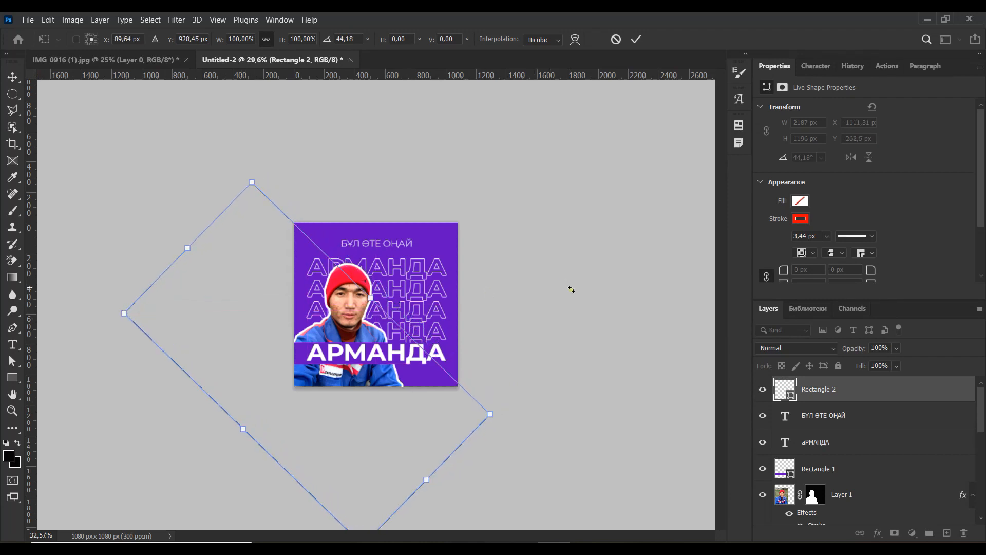
scroll(571, 289, up, 2)
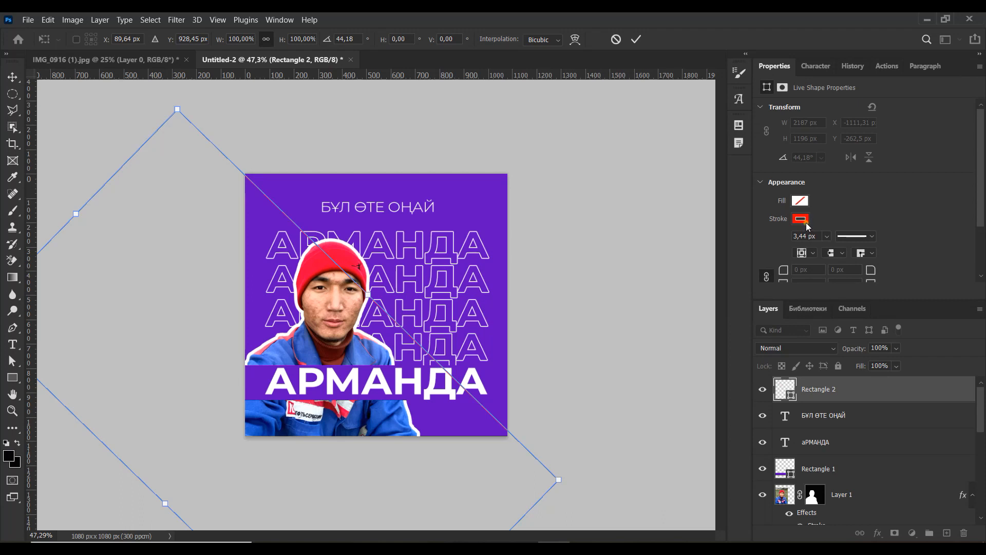
click(636, 40)
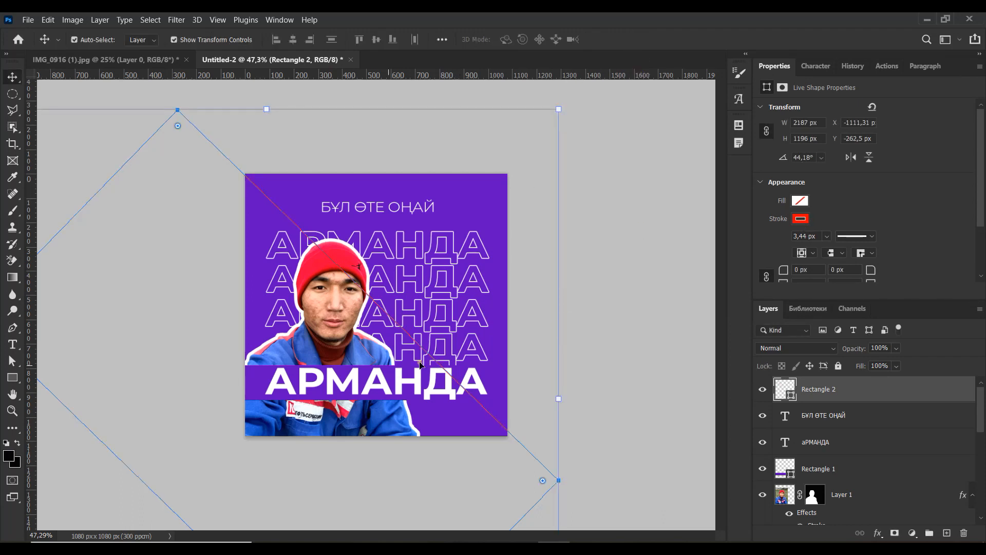
Step: Remove the rotated rectangle's stroke and fill it with the lighter purple #6e33d0
click(804, 219)
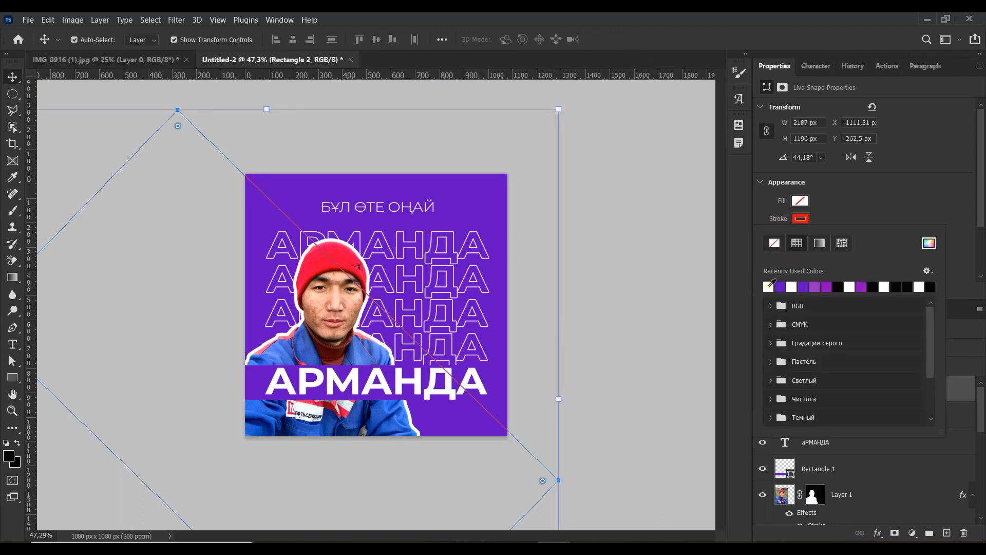
click(773, 243)
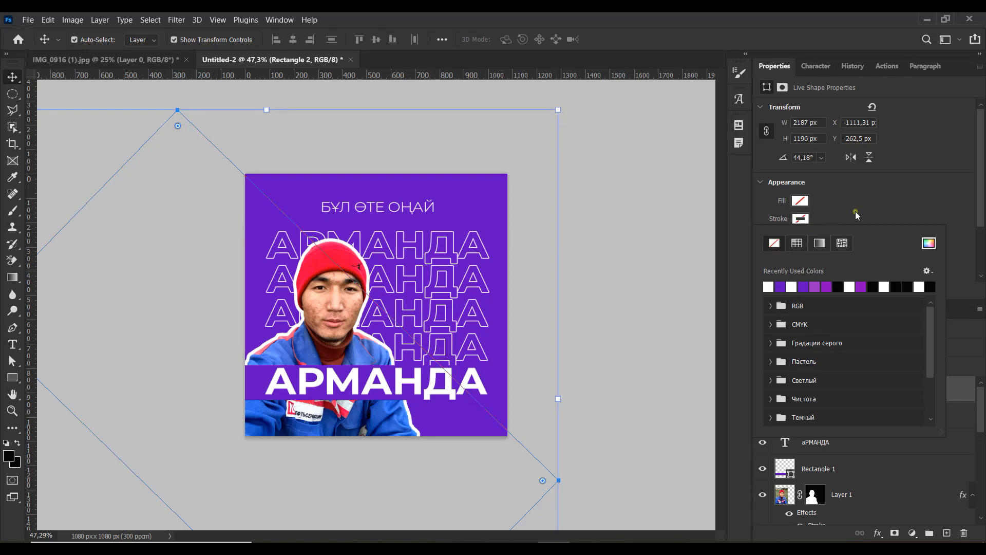
click(804, 202)
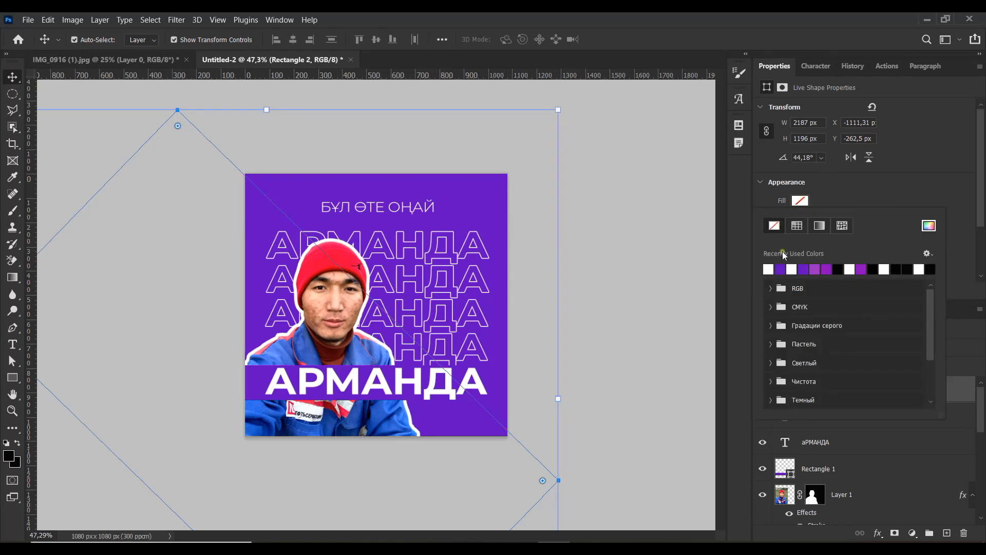
click(929, 226)
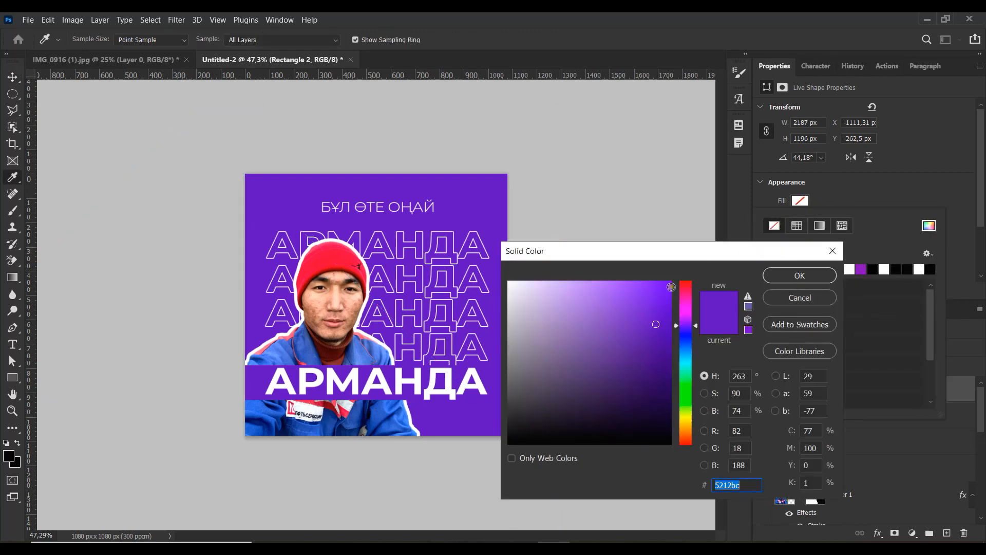
click(652, 317)
drag(652, 317, 632, 310)
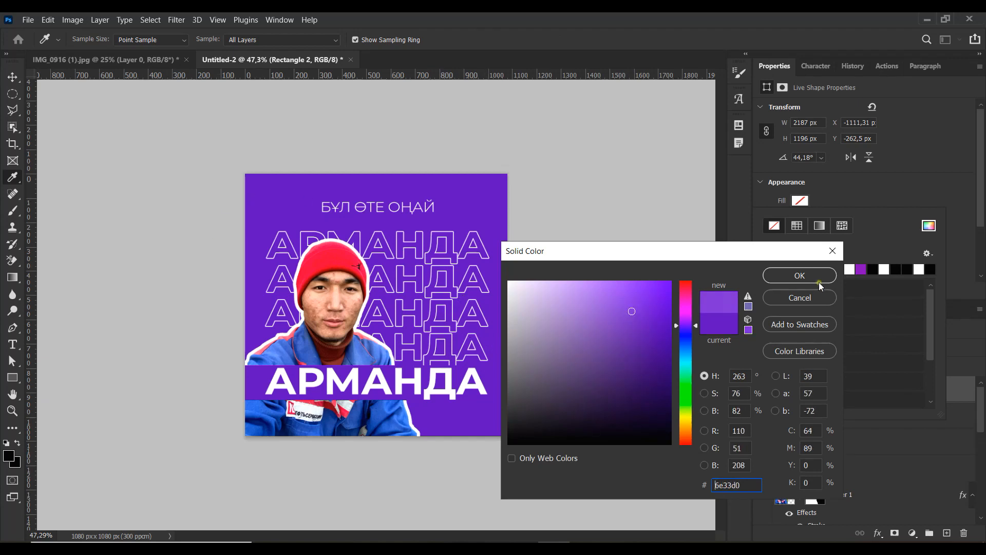
click(810, 279)
click(898, 195)
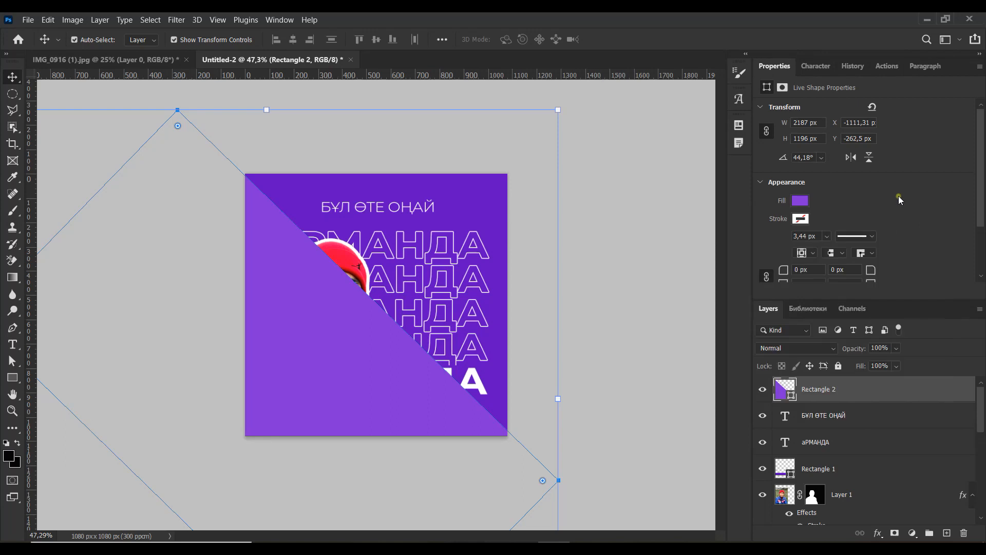
Step: Move the lighter purple rectangle's layer directly above the Color Fill 1 background layer and deselect all layers
drag(832, 391, 858, 471)
click(682, 345)
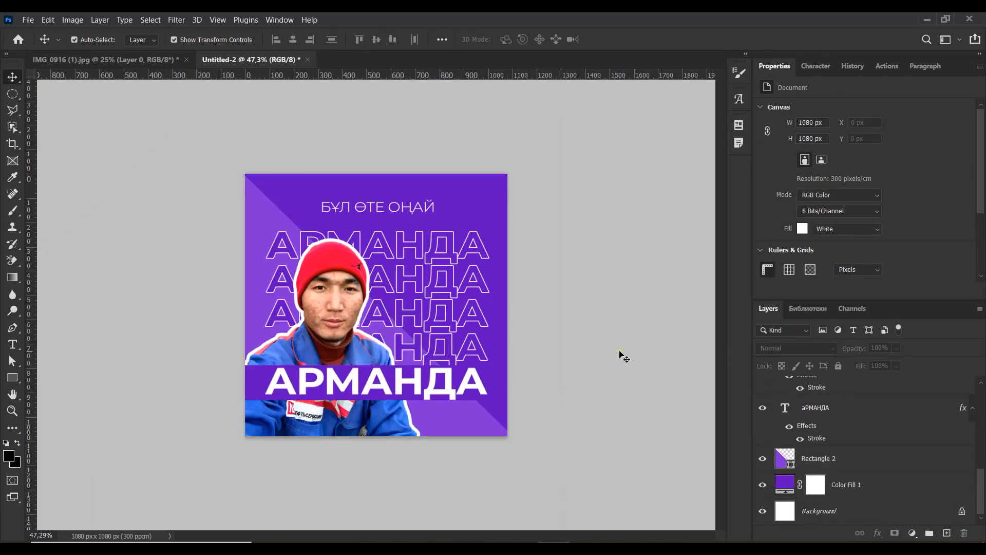
Step: Group all the poster's layers from the top layer down through Color Fill 1, leaving out the Background layer
scroll(627, 357, up, 2)
scroll(591, 341, up, 1)
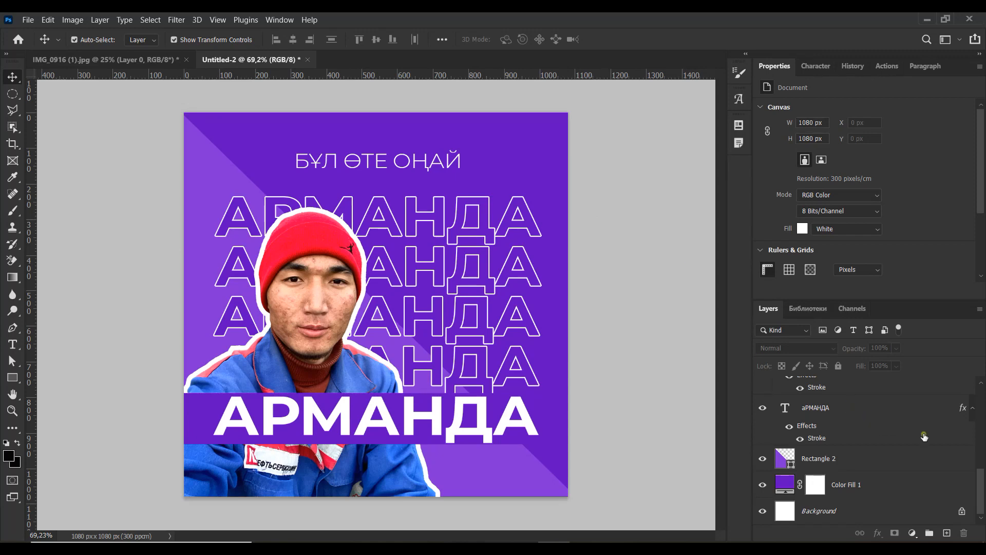
drag(136, 102, 668, 521)
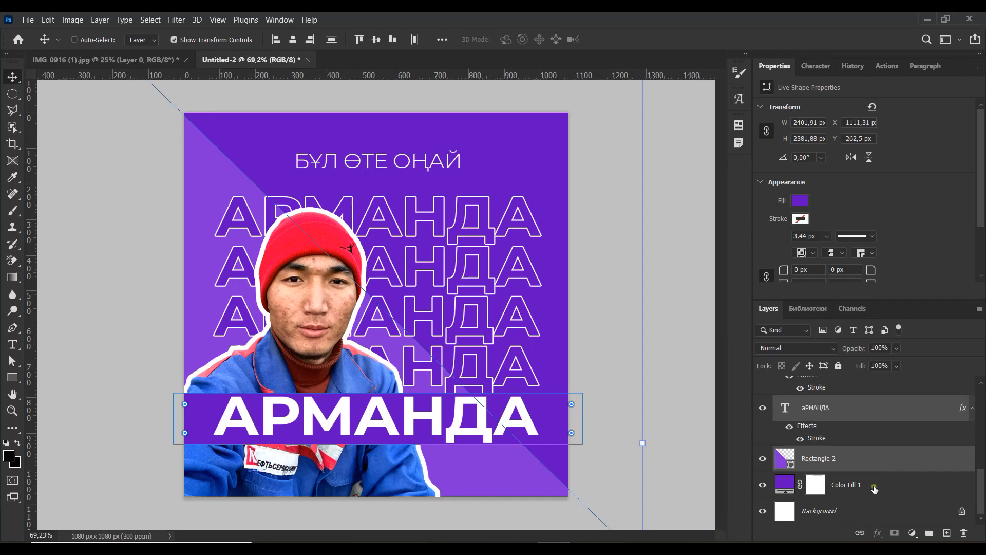
shift+click(892, 488)
click(930, 534)
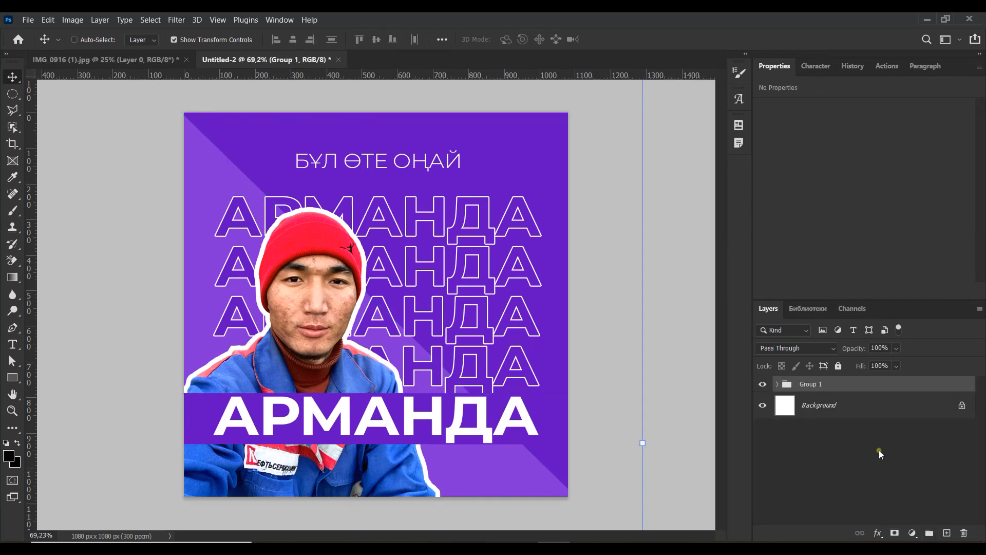
Step: Duplicate the poster group, merge the copy into a single pixel layer, and deselect it
key(ctrl+j)
key(ctrl+e)
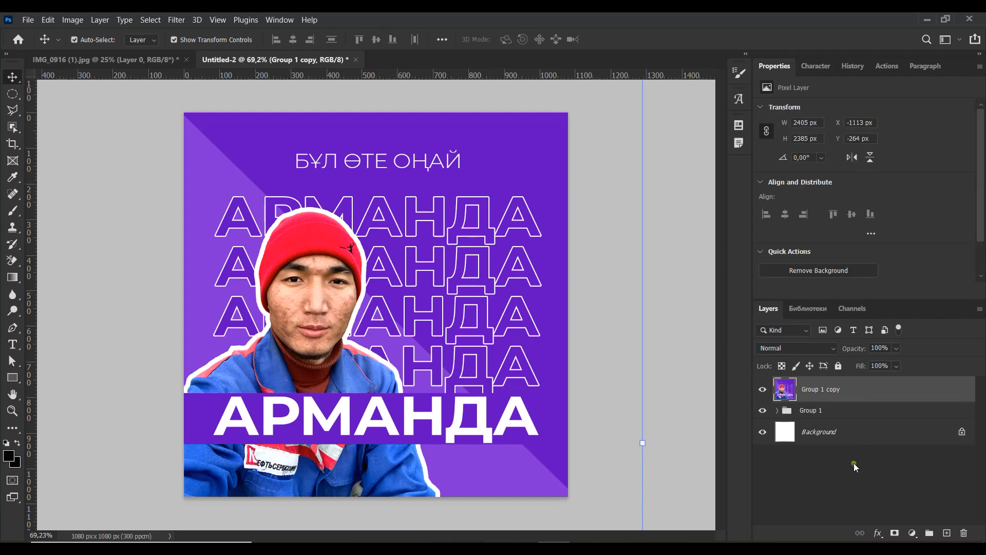
click(862, 476)
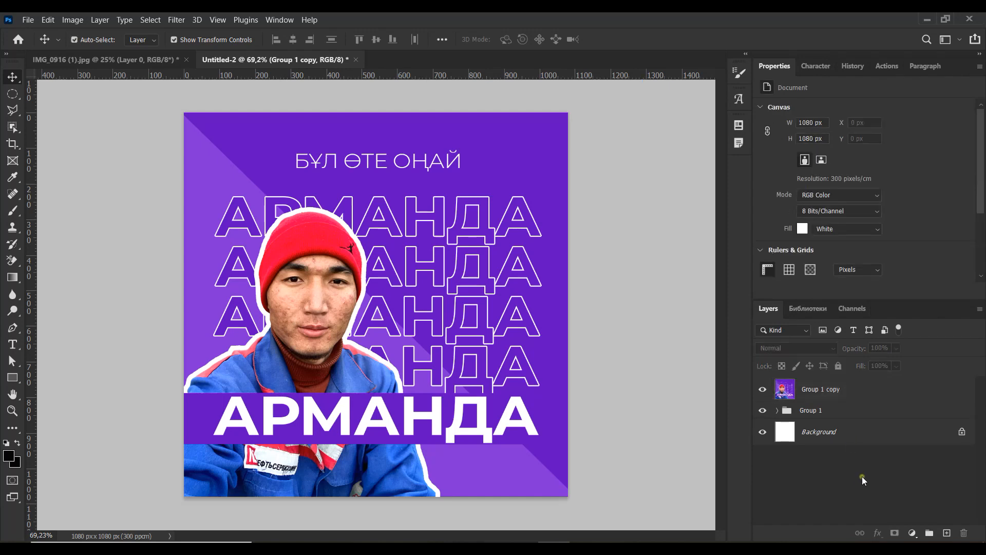
Step: Set merged copy's Camera Raw values: Temperature +21, Tint -2, Exposure -0.70, Contrast -21, Highlights +30, Shadows -25, Whites +25, Blacks +20, Texture -37, Clarity -21
click(181, 21)
click(633, 173)
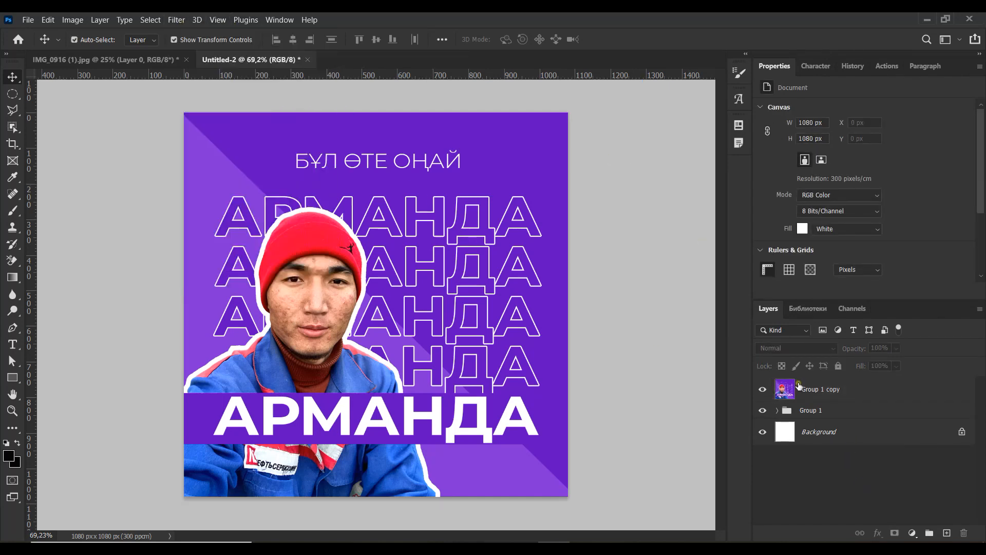
click(321, 137)
click(186, 21)
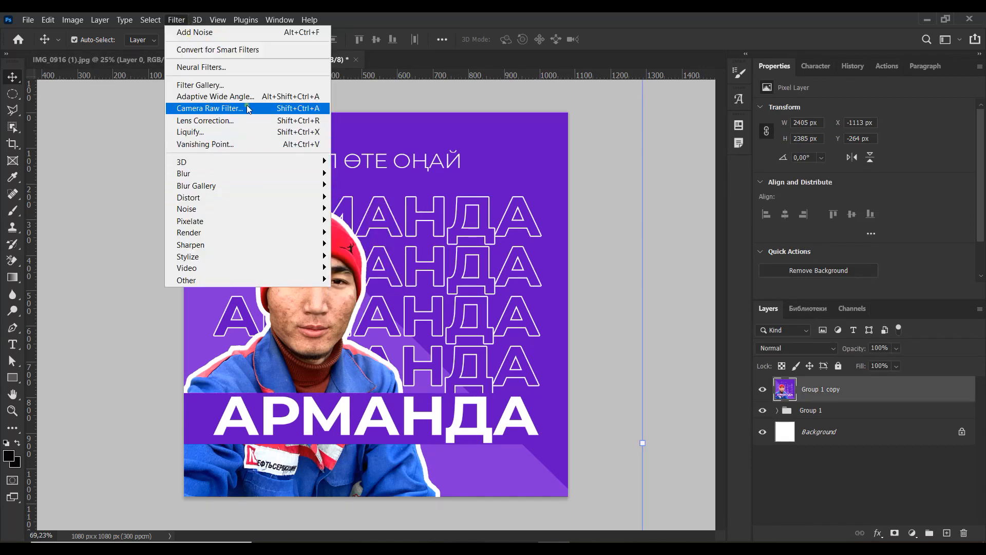
click(266, 107)
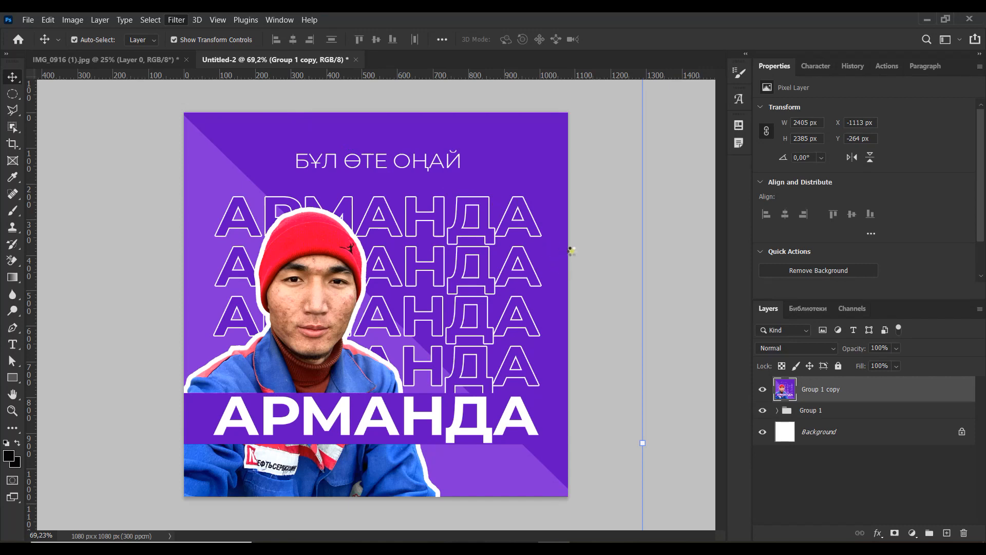
key(ctrl+shift+a)
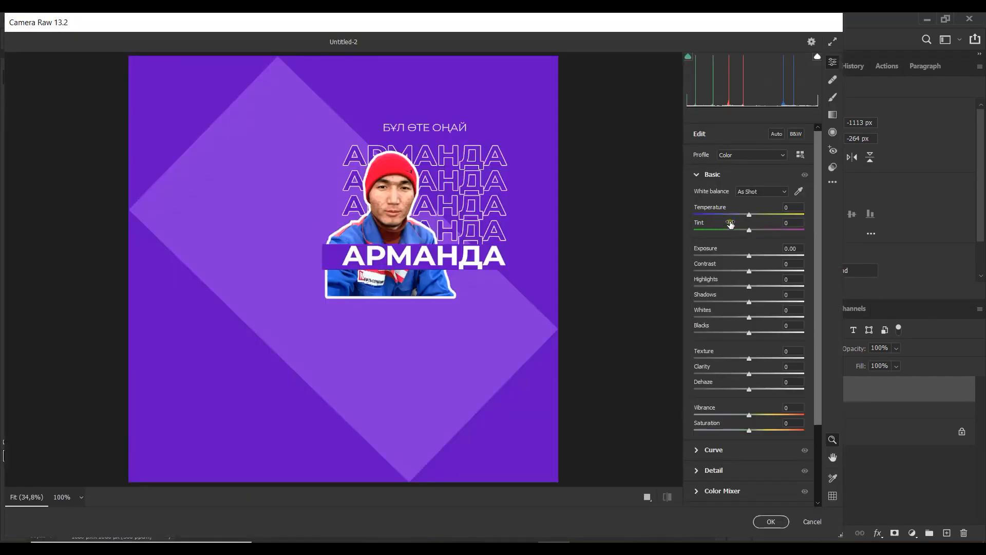
scroll(539, 200, up, 4)
scroll(531, 201, up, 3)
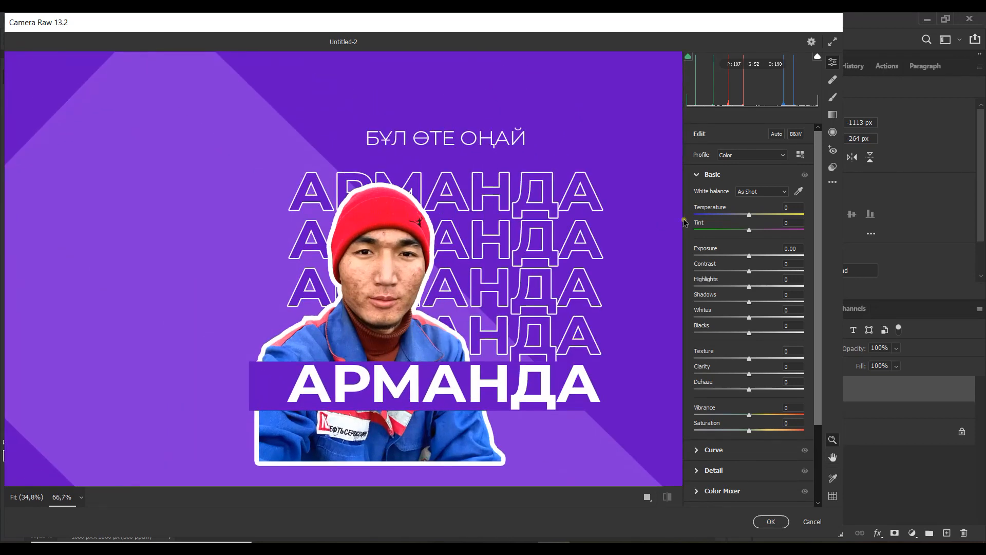
drag(749, 215, 738, 377)
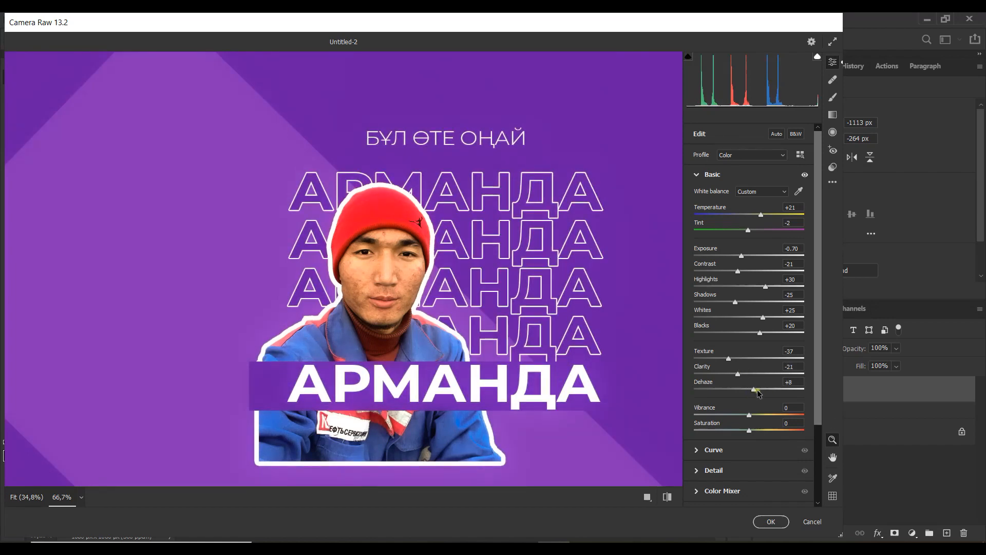
Step: Set Dehaze to -18, Vibrance to -8 and Saturation to +3, and apply the Camera Raw adjustments
drag(762, 390, 751, 433)
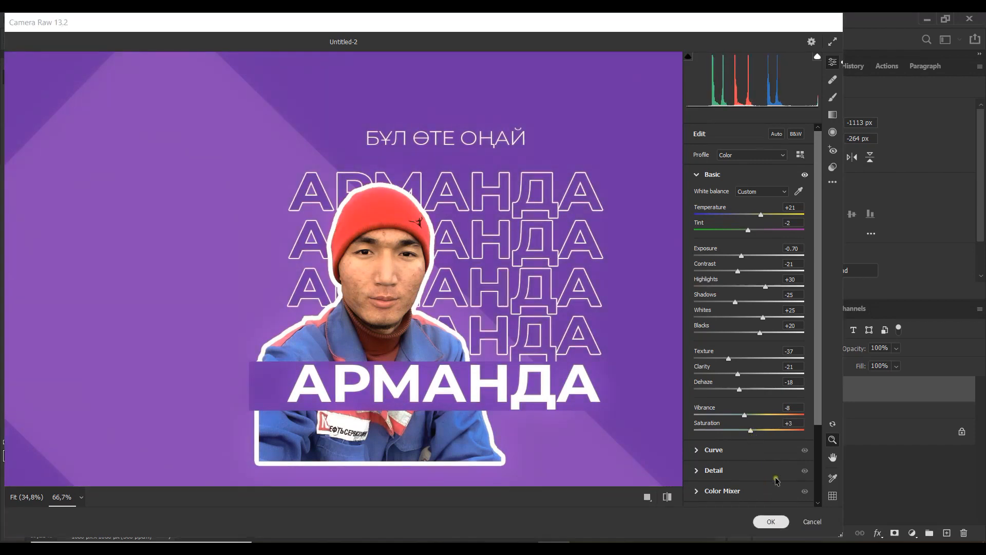
click(770, 521)
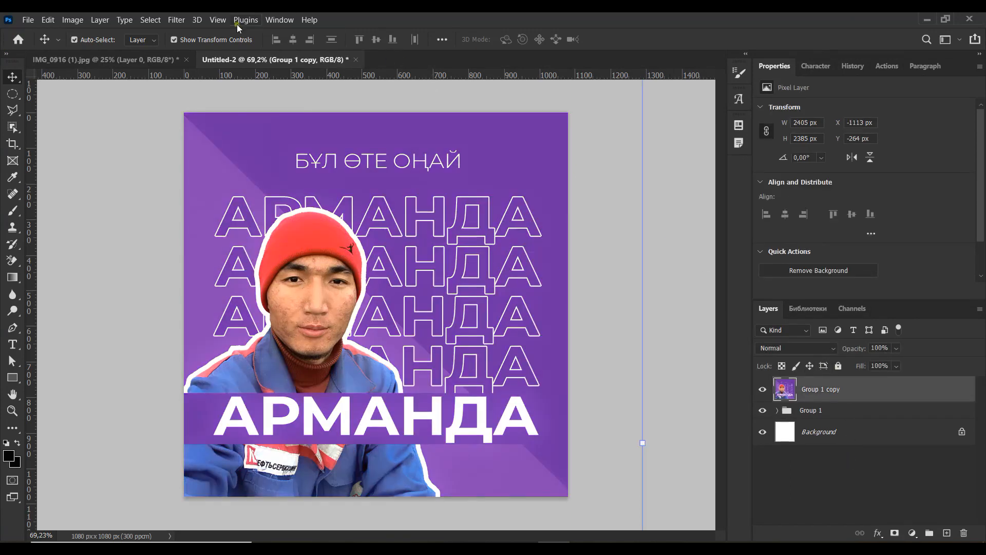
Step: Add uniform, non-monochromatic noise of about 6% to the merged poster copy and deselect the layer
click(177, 20)
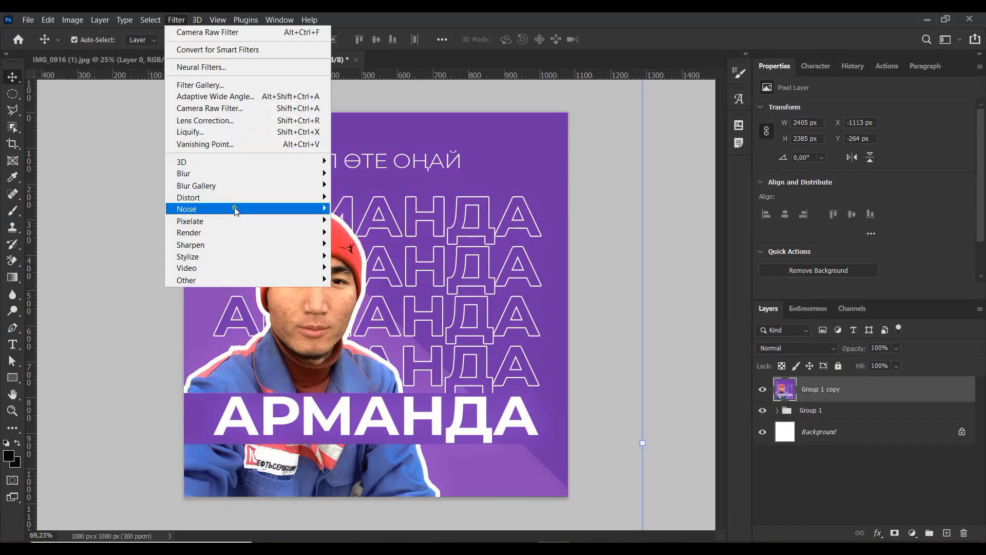
mouse_move(308, 208)
click(364, 211)
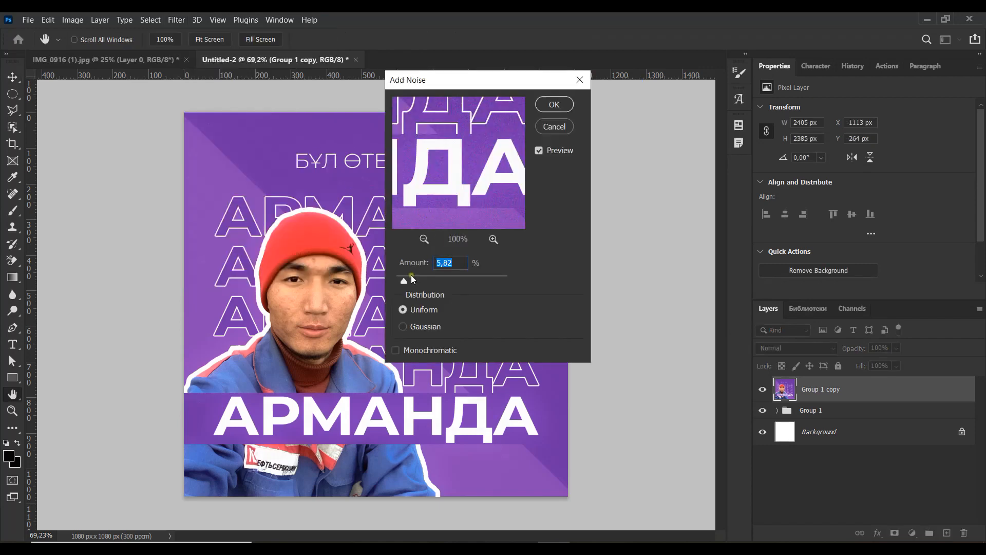
mouse_move(404, 284)
mouse_down()
mouse_move(451, 283)
mouse_move(405, 283)
mouse_up()
click(572, 109)
key(v)
click(855, 472)
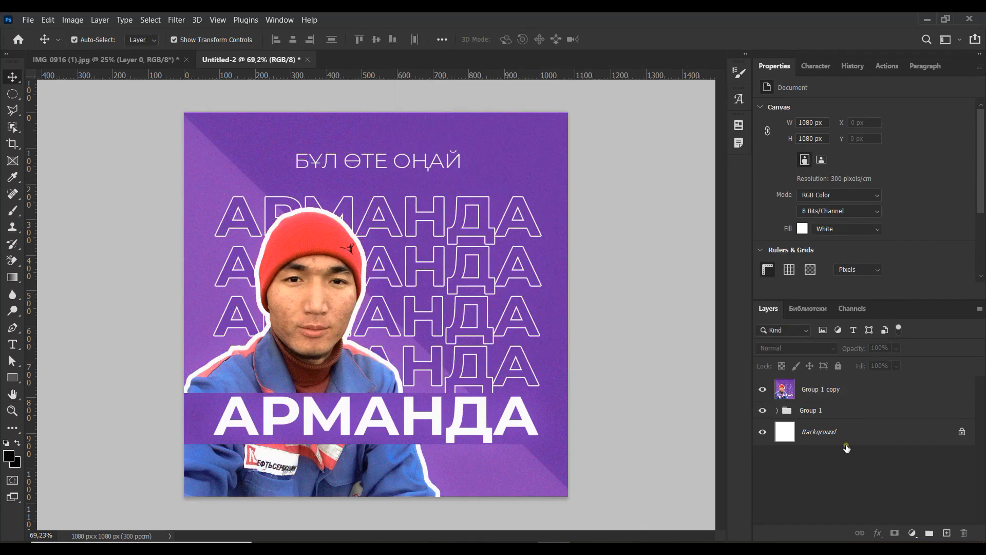